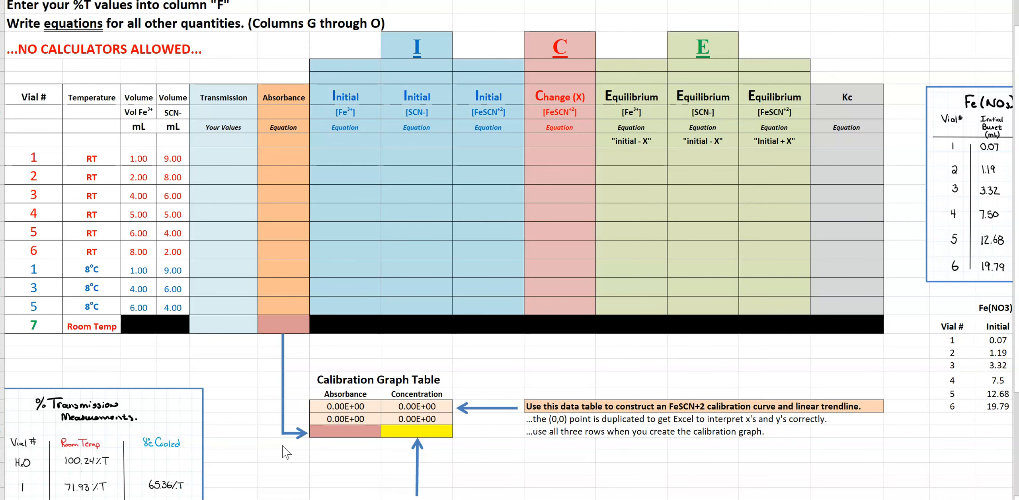
- Examine the initial and final buret readings in the Fe(NO3)3 and KSCN tables beside the main data table
scroll(286, 452, right, 8)
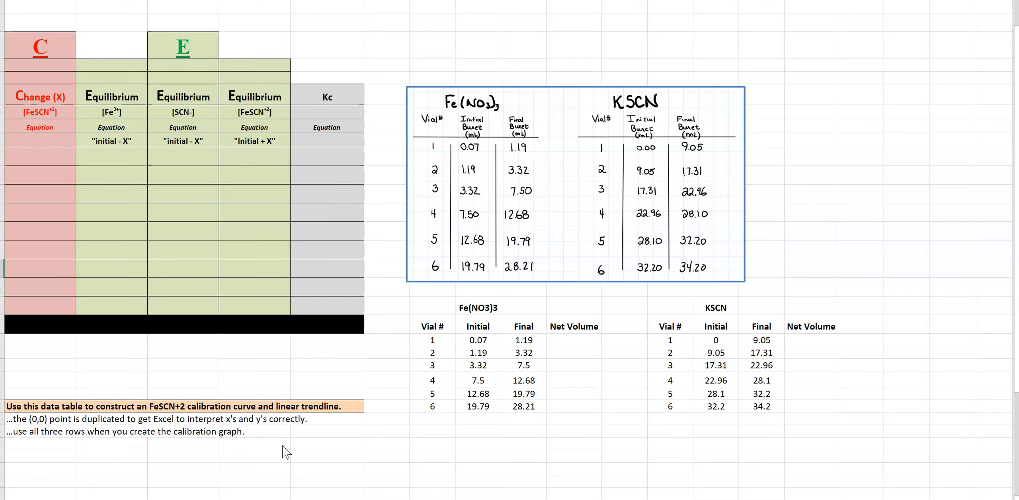
ctrl+scroll(283, 451, up, 3)
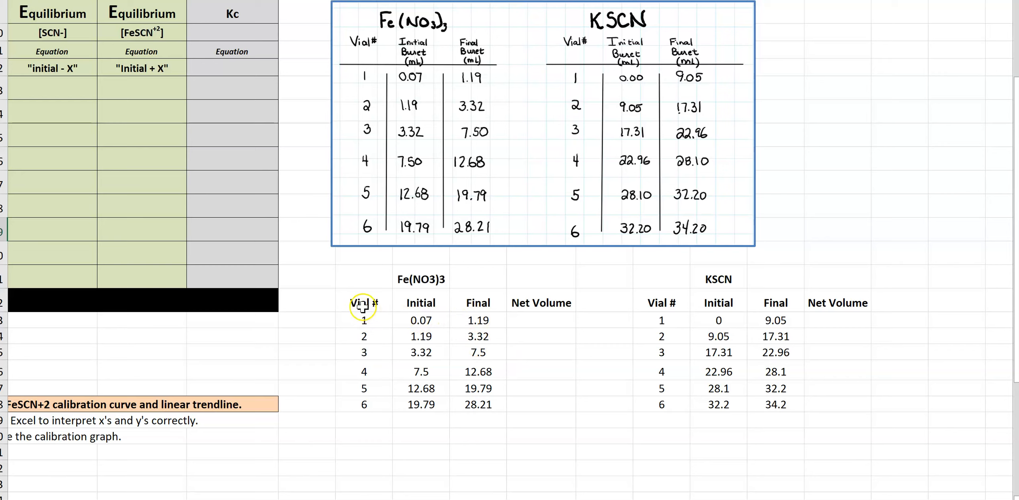
drag(363, 306, 364, 405)
drag(416, 304, 420, 405)
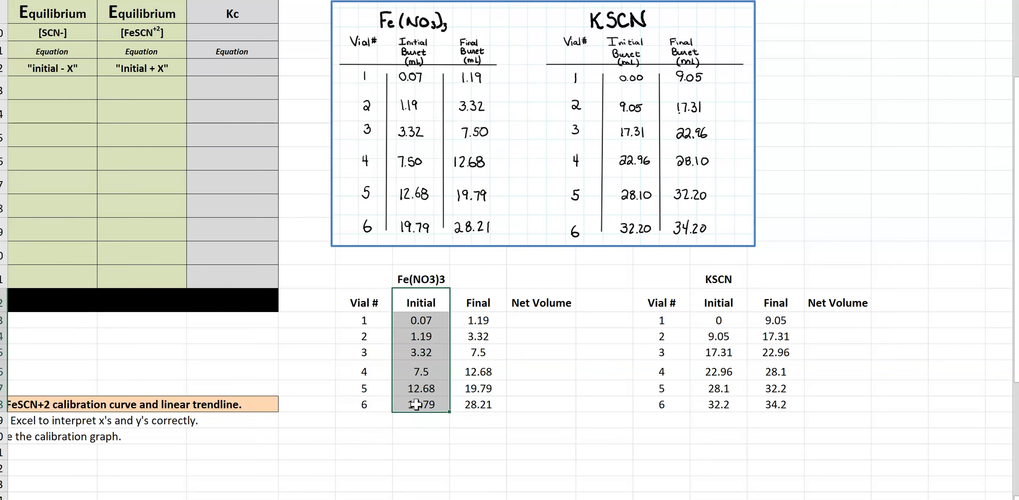
drag(477, 303, 475, 406)
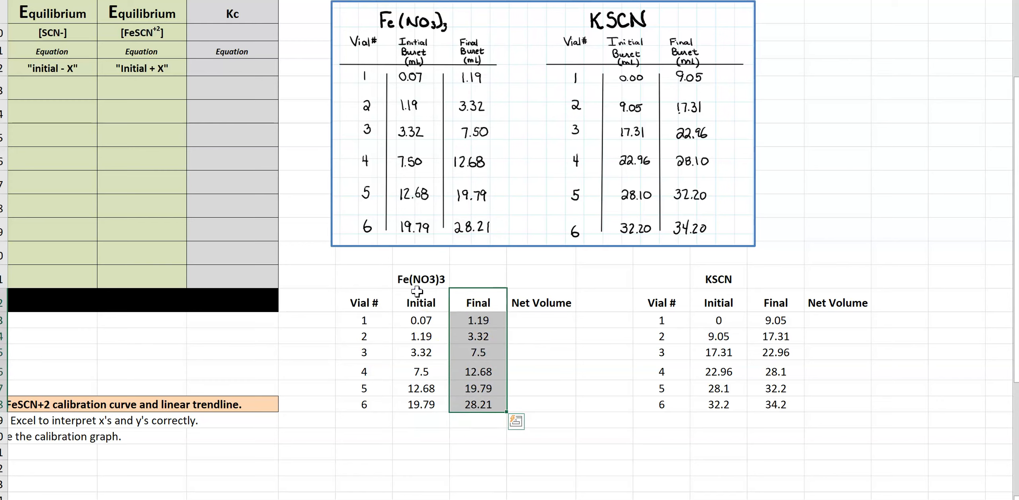
click(414, 279)
click(717, 280)
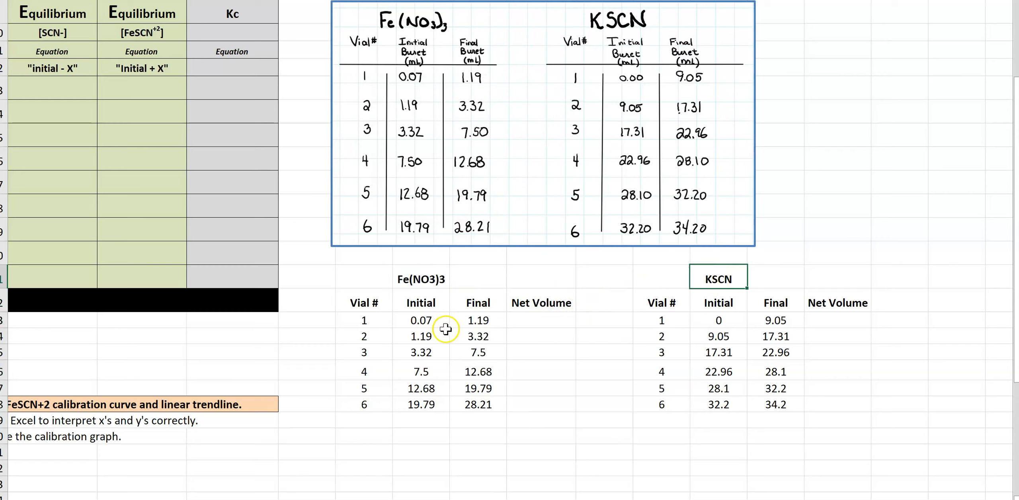
drag(425, 304, 458, 305)
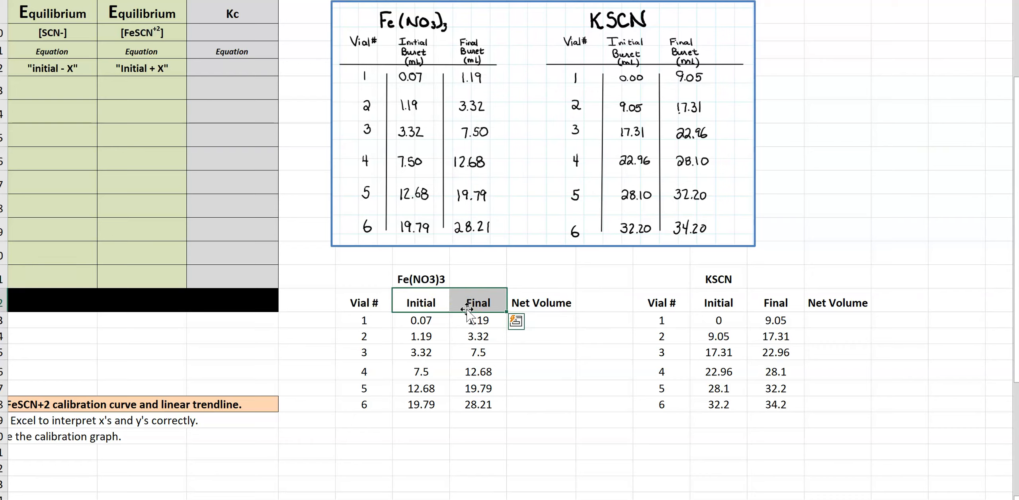
- Calculate the Fe(NO3)3 net volume for vial 1 with =S23-R23 and fill the formula down through vial 6
click(552, 321)
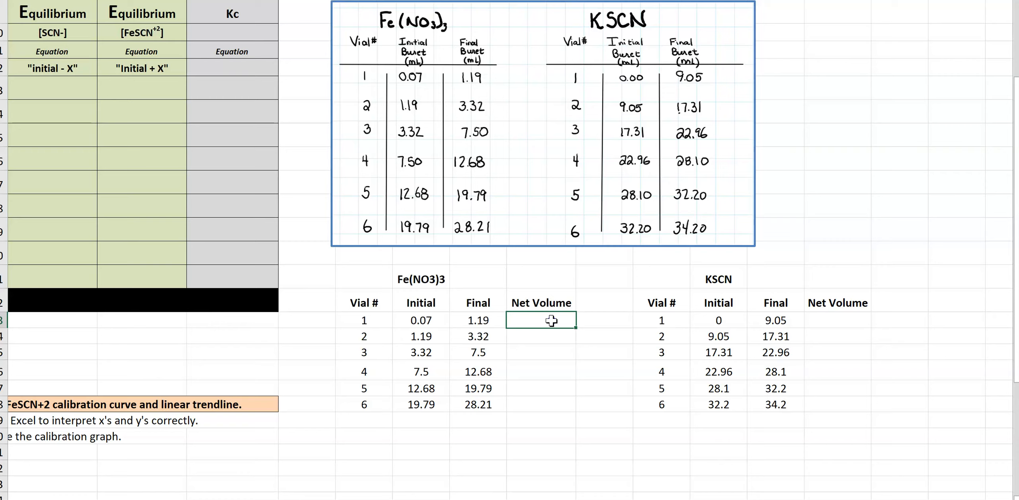
text(=)
click(477, 321)
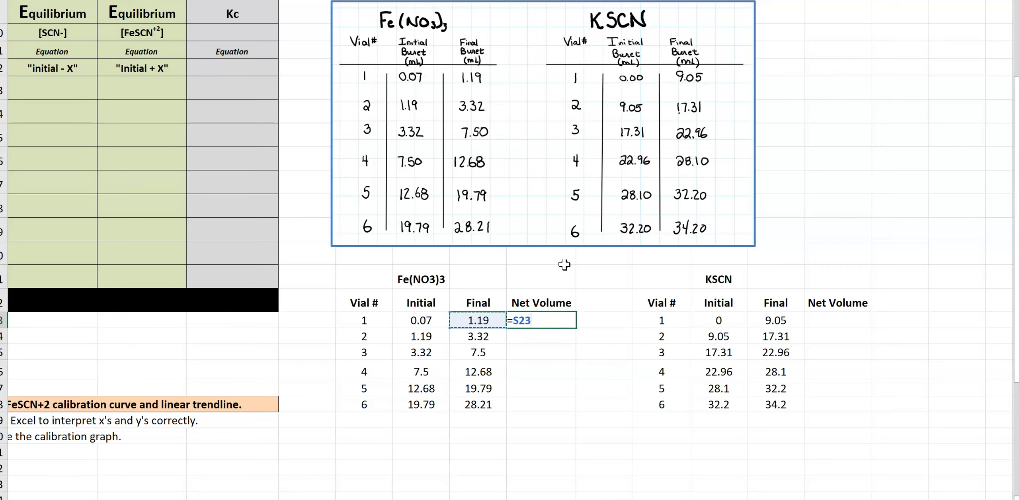
text(-)
click(418, 319)
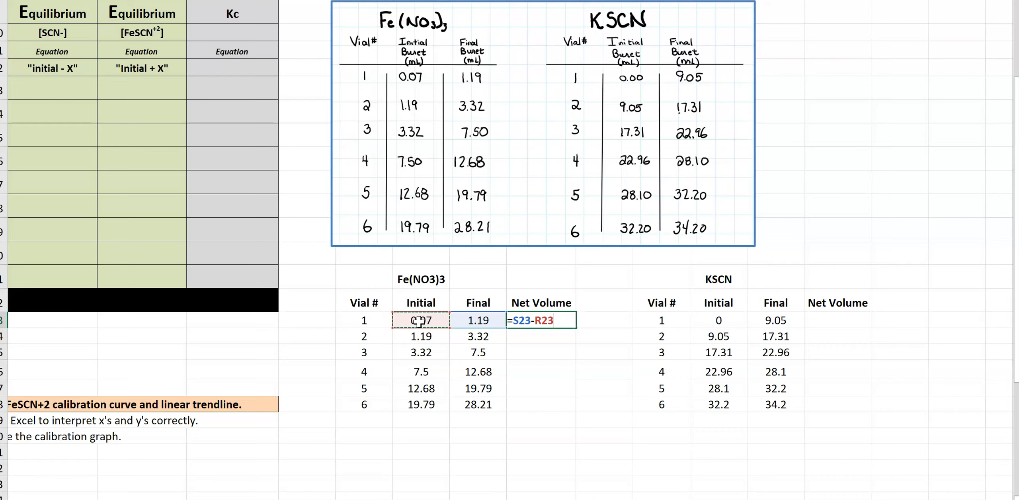
key(Return)
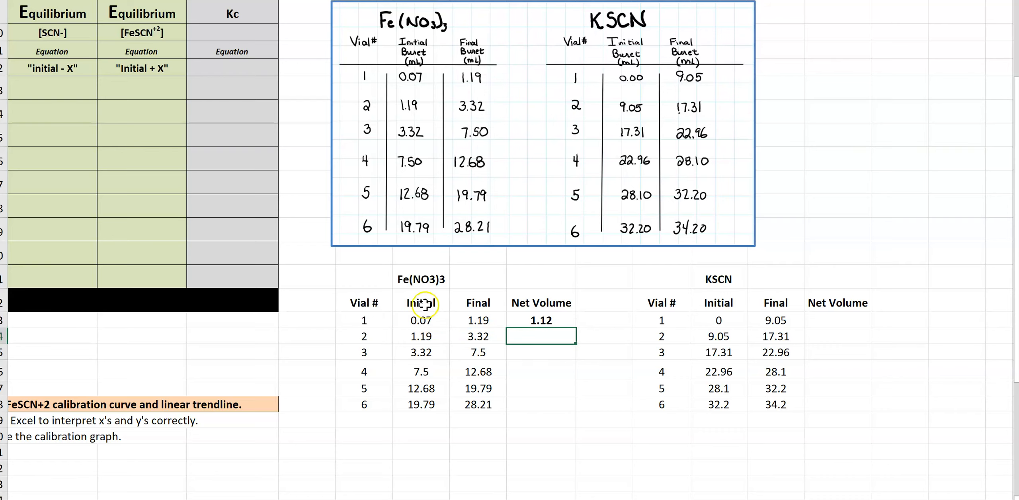
click(521, 320)
drag(576, 328, 570, 412)
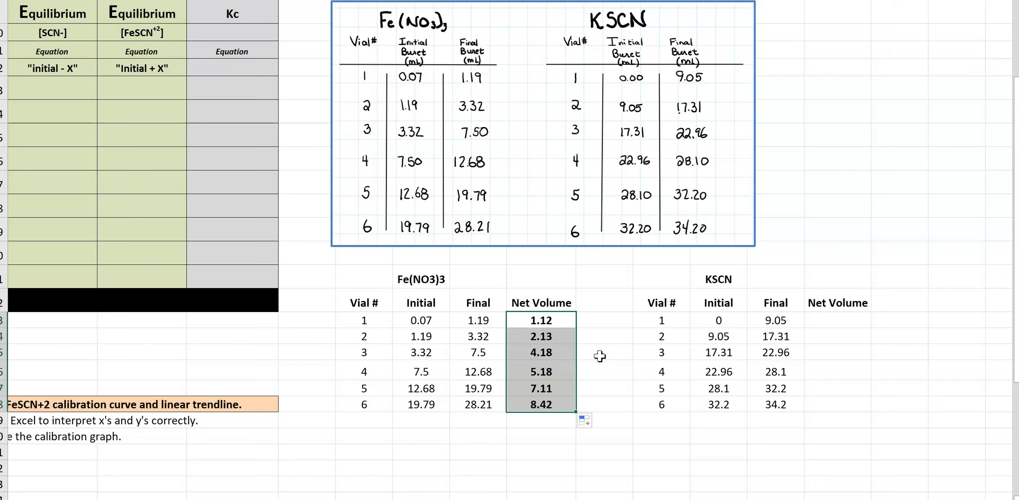
click(580, 290)
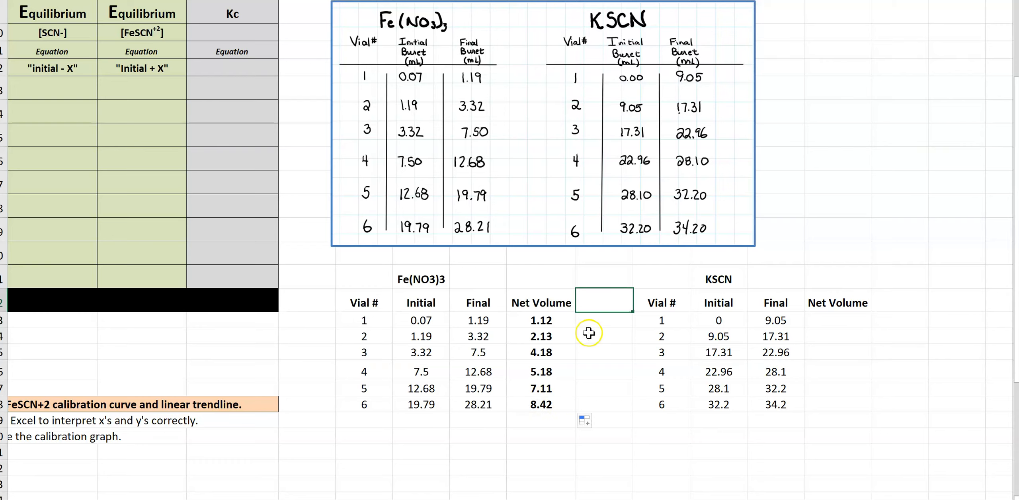
- Calculate the KSCN net volume for vial 1 with =X23-W23 and fill the formula down through vial 6
click(838, 320)
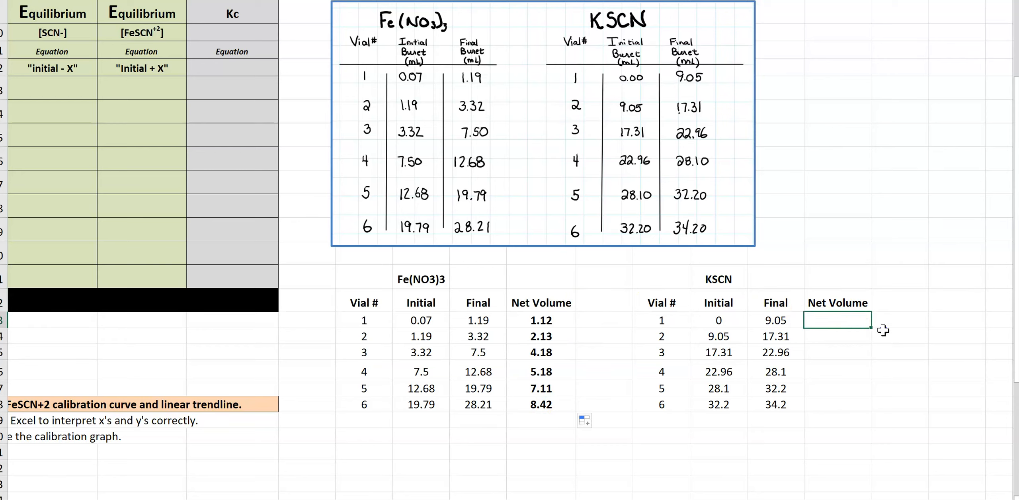
text(=)
click(780, 319)
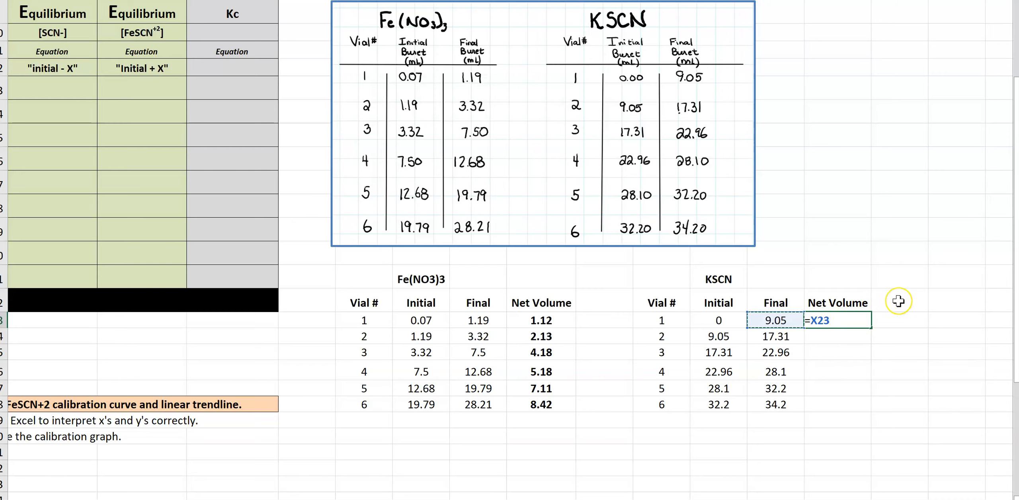
text(-)
click(716, 321)
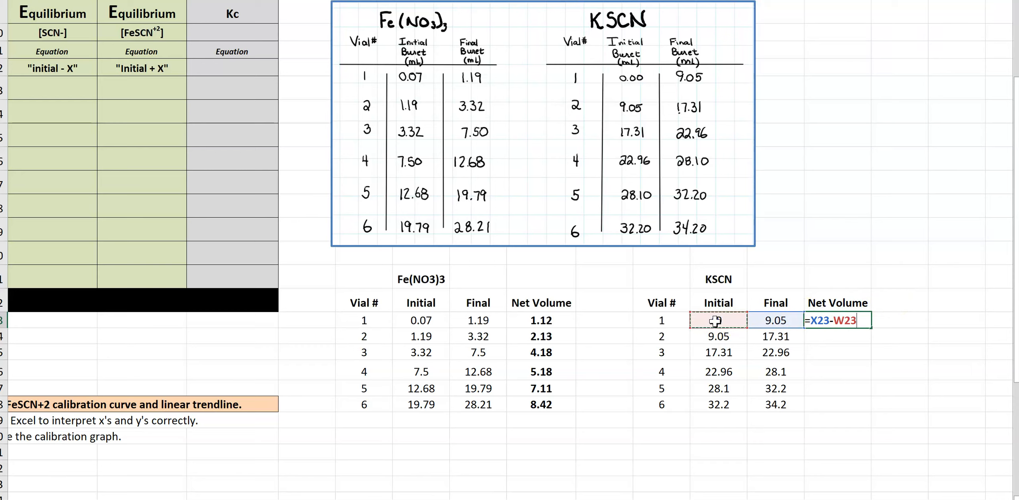
key(Return)
click(847, 321)
drag(870, 329, 860, 410)
click(929, 350)
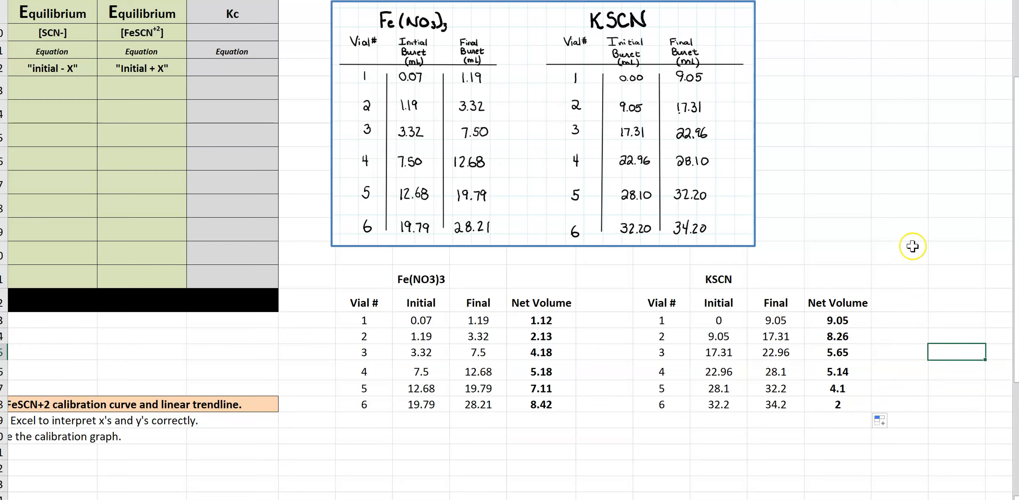
- Clear the placeholder Fe³⁺ and SCN- volumes for all room-temperature and 8°C vials in the main table
drag(864, 499, 788, 499)
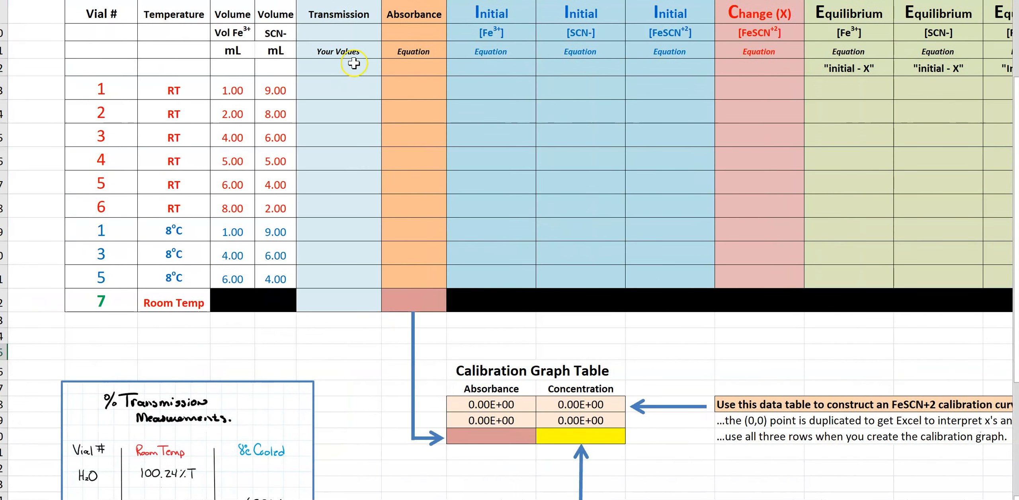
drag(231, 90, 278, 207)
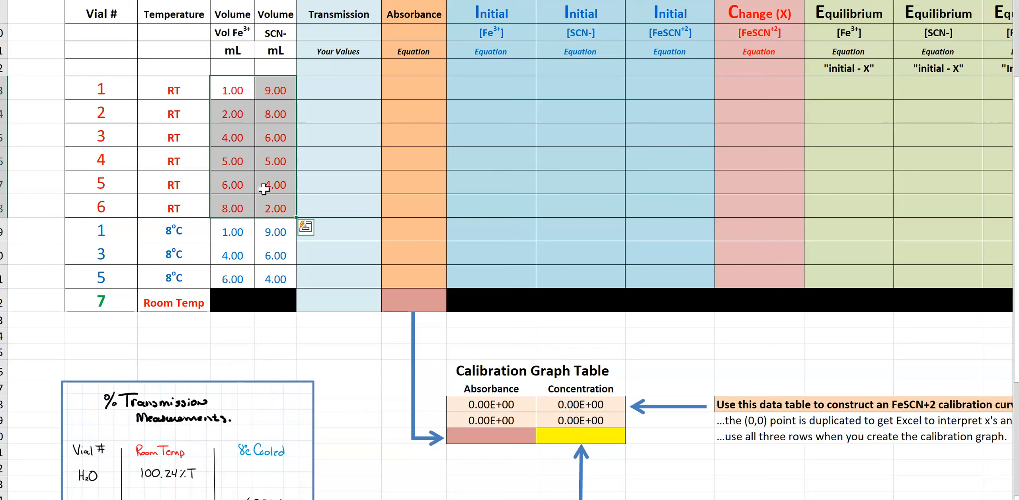
key(Delete)
drag(244, 239, 269, 272)
key(Delete)
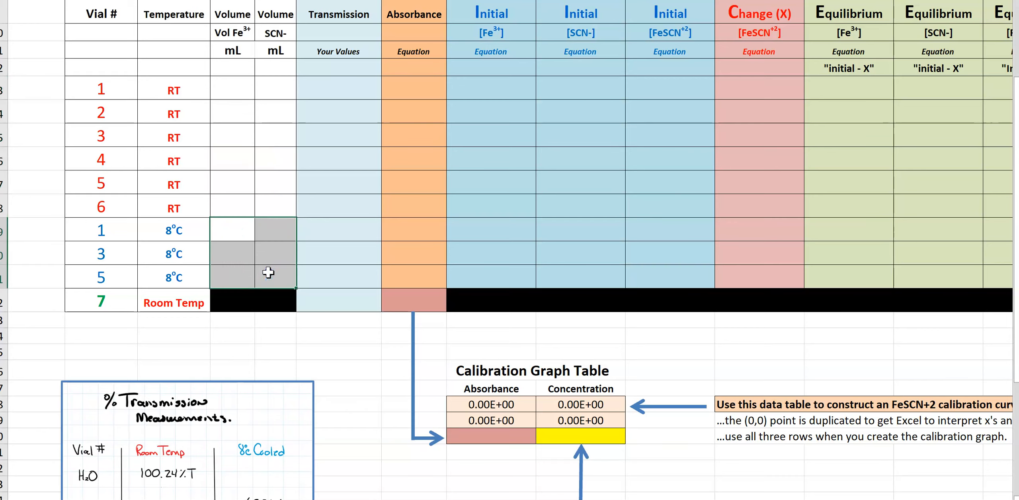
click(340, 352)
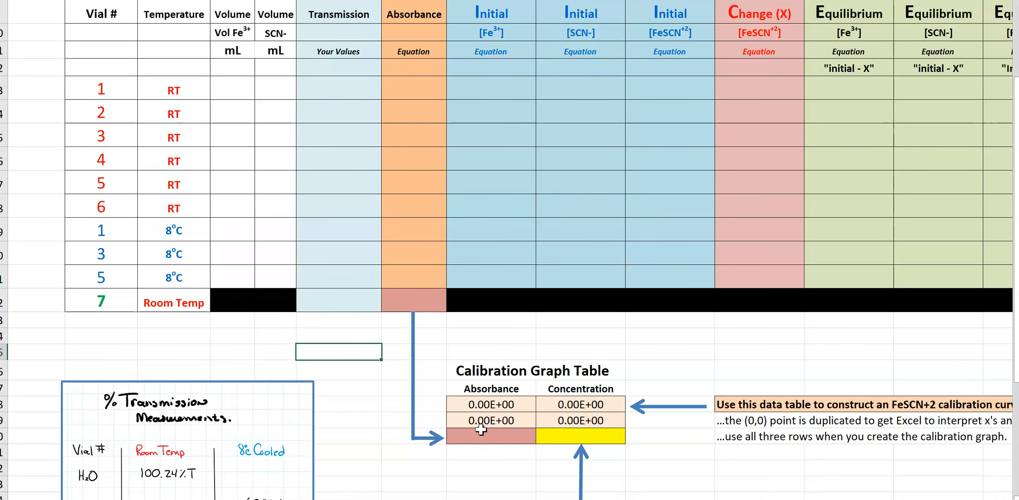
- Copy the six Fe(NO3)3 net volumes and paste them as values into the Vol Fe³⁺ column for room-temperature vials 1 to 6
scroll(481, 429, right, 10)
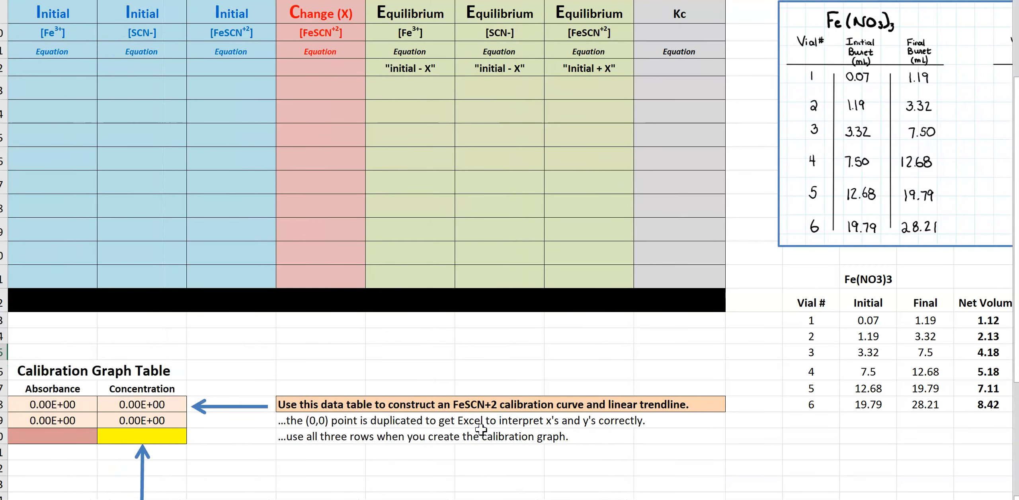
scroll(481, 429, right, 2)
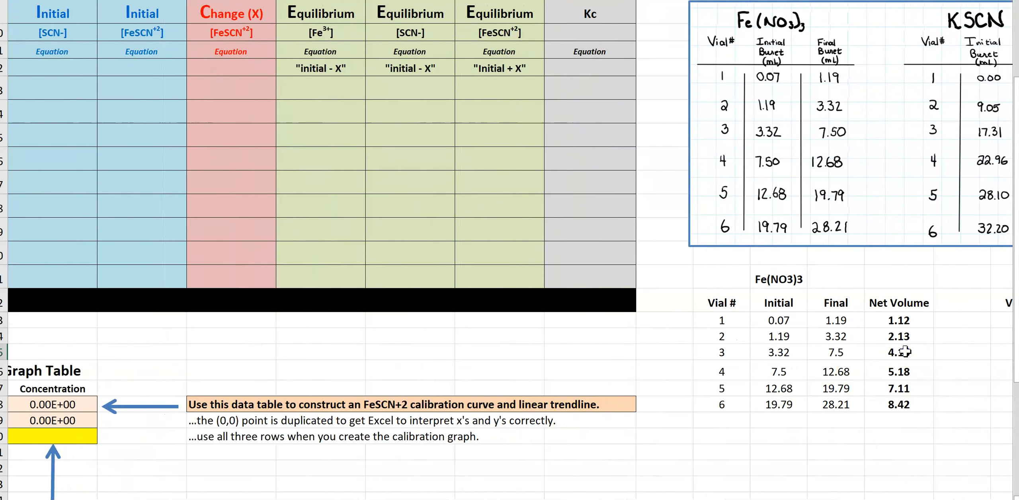
drag(889, 353, 888, 404)
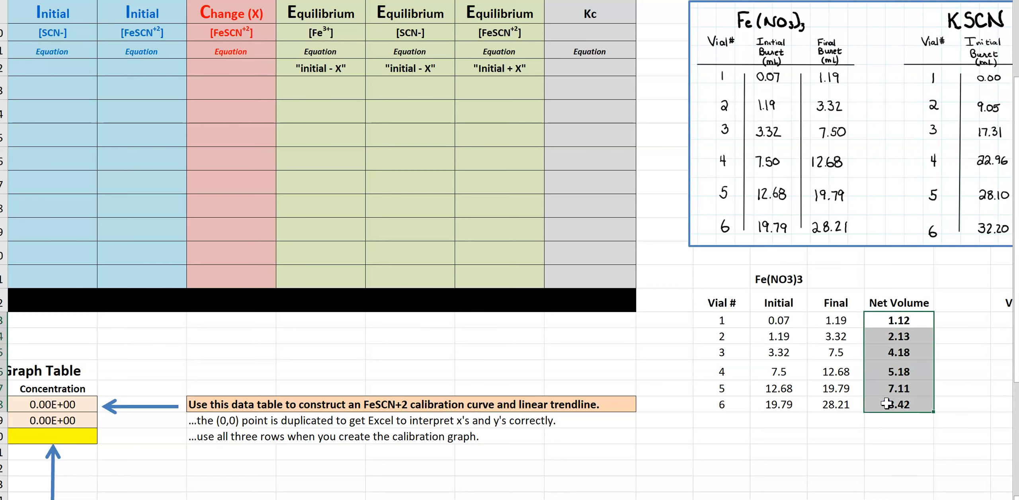
right_click(887, 403)
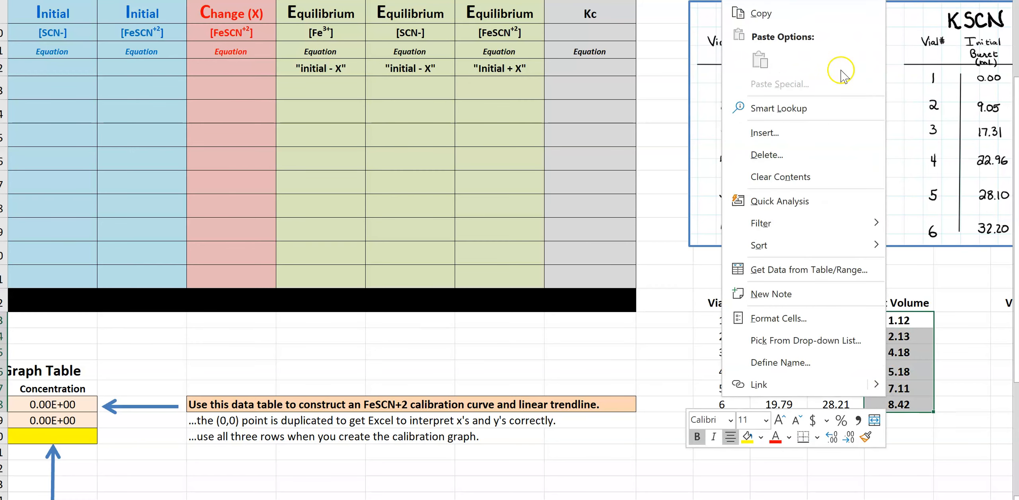
click(761, 14)
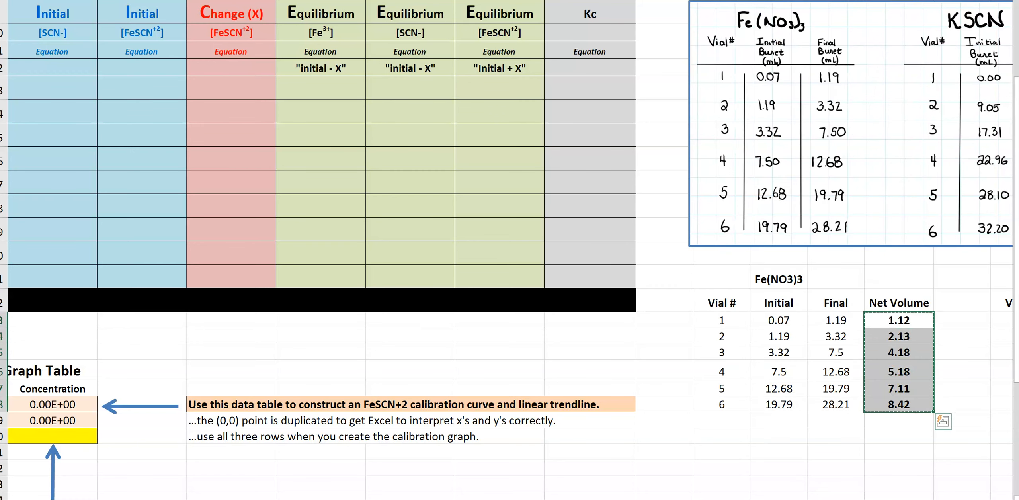
scroll(509, 250, left, 10)
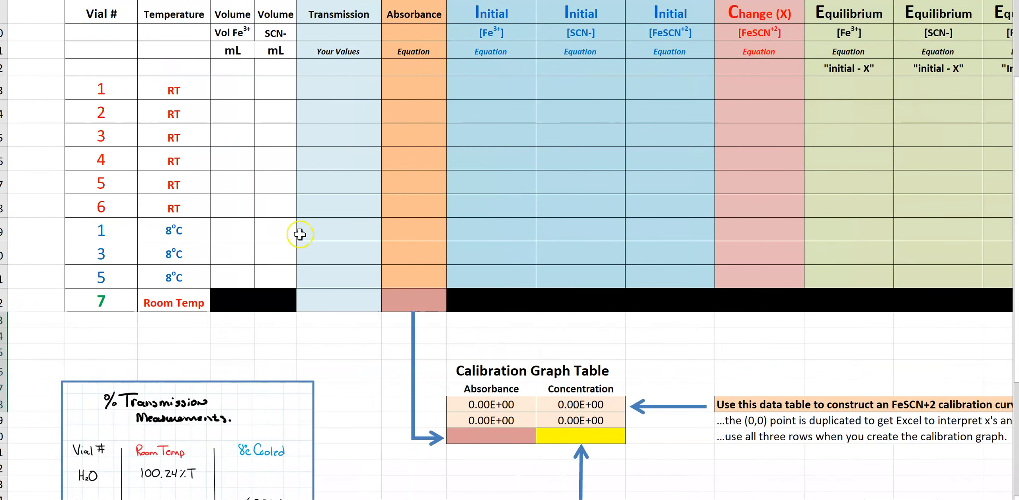
right_click(225, 88)
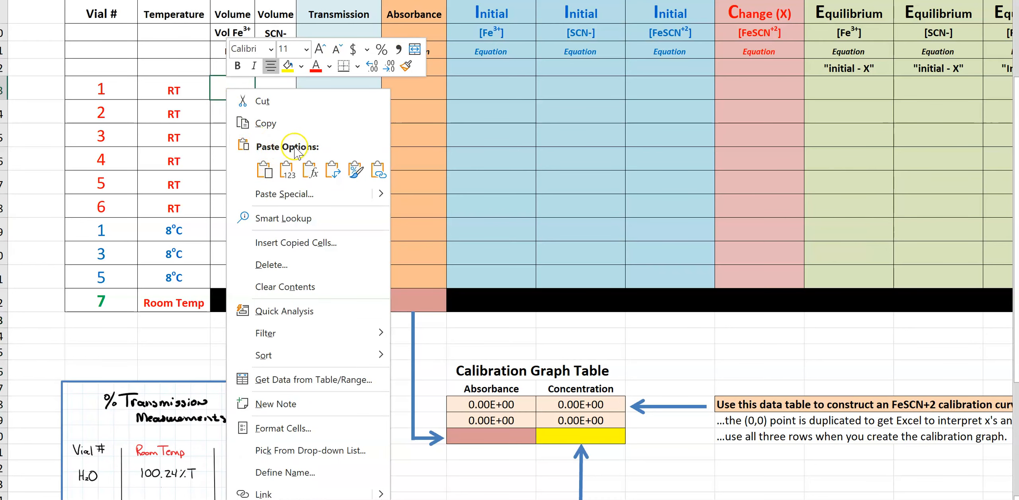
click(286, 171)
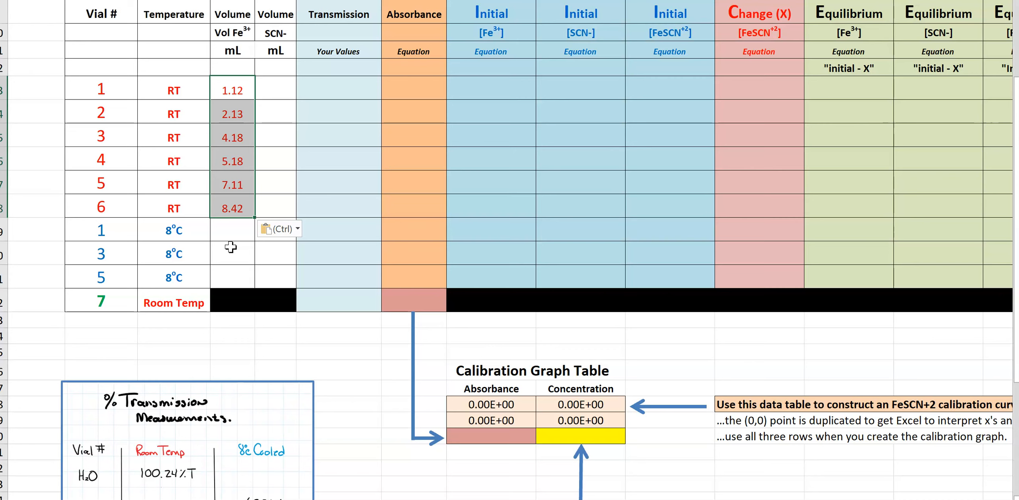
- Copy the six KSCN net volumes and paste them as values into the SCN- volume column for room-temperature vials 1 to 6
drag(677, 499, 746, 499)
drag(927, 321, 928, 404)
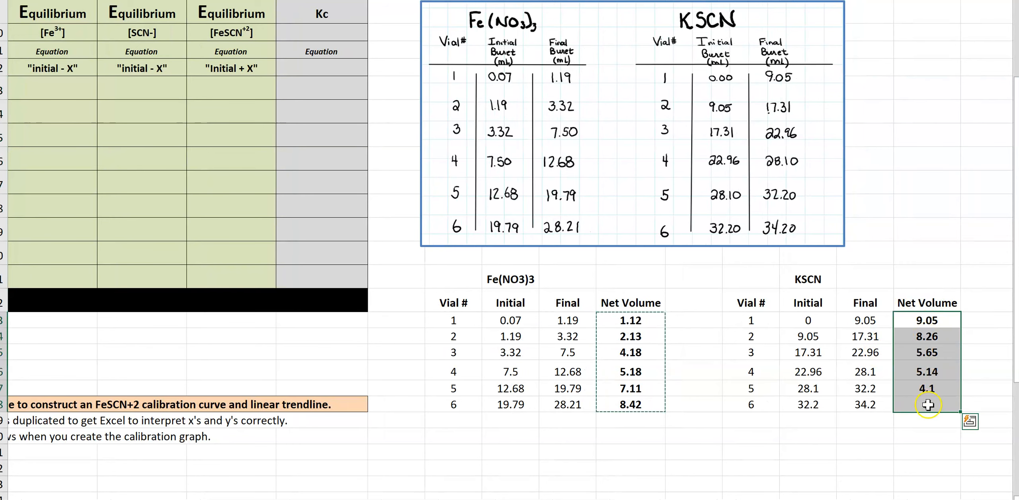
right_click(925, 336)
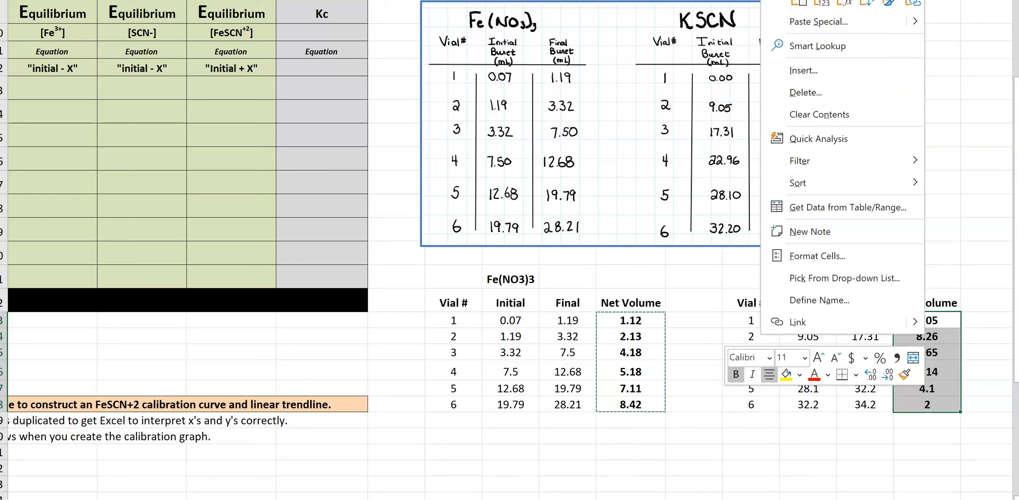
click(799, 0)
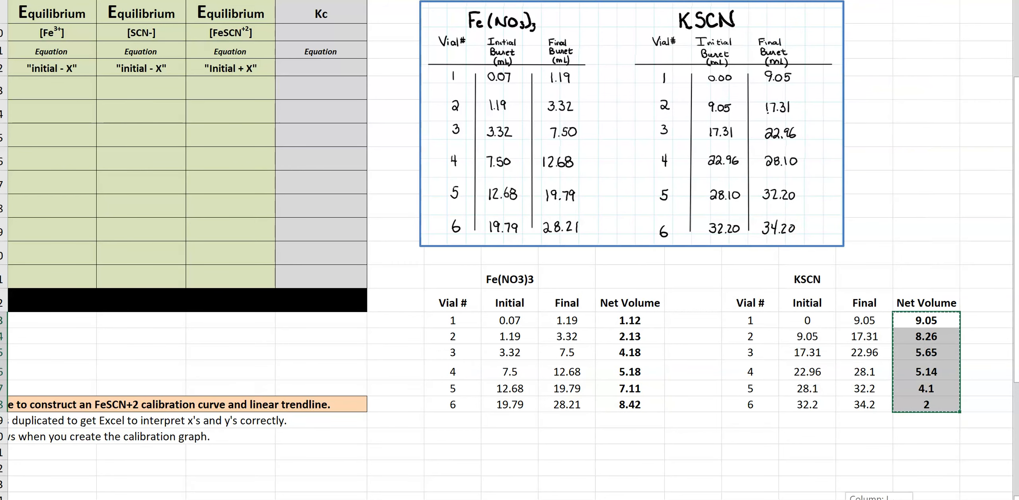
scroll(510, 250, left, 5)
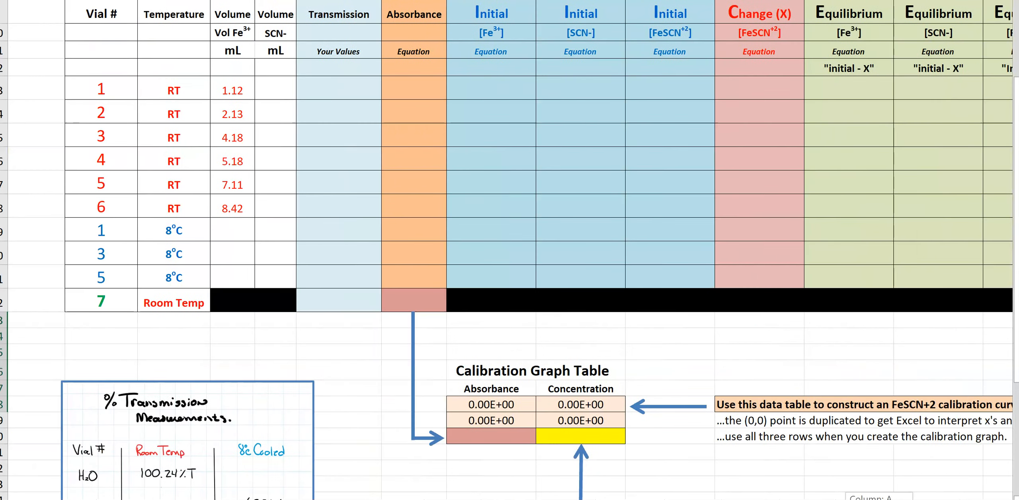
click(280, 90)
right_click(280, 91)
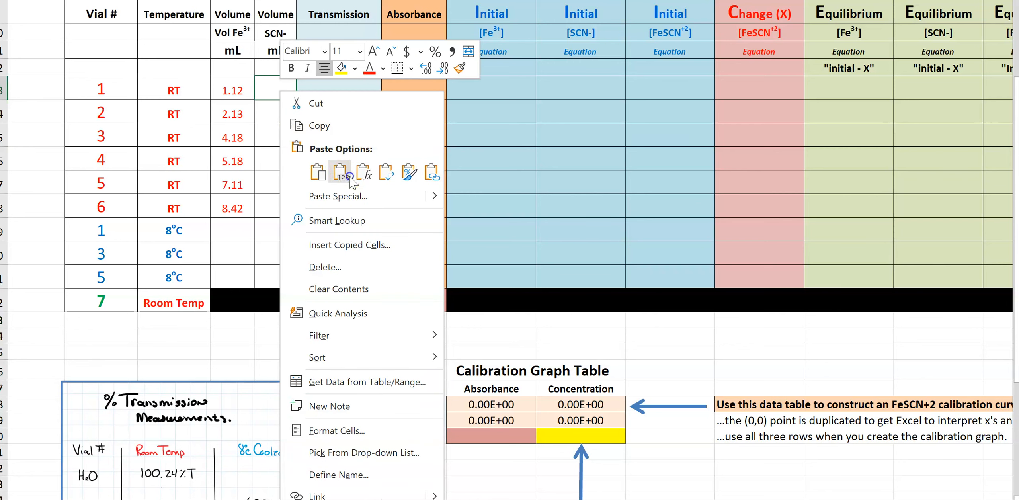
click(302, 105)
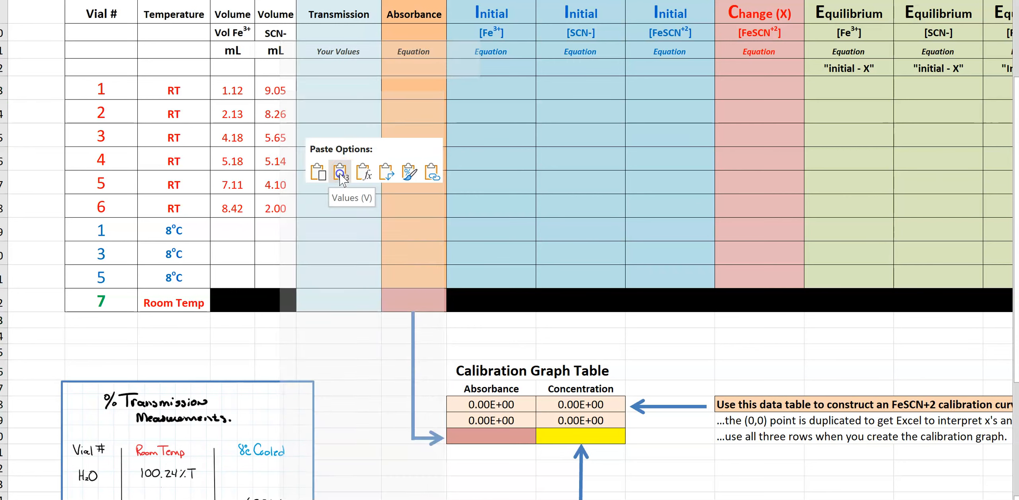
click(244, 262)
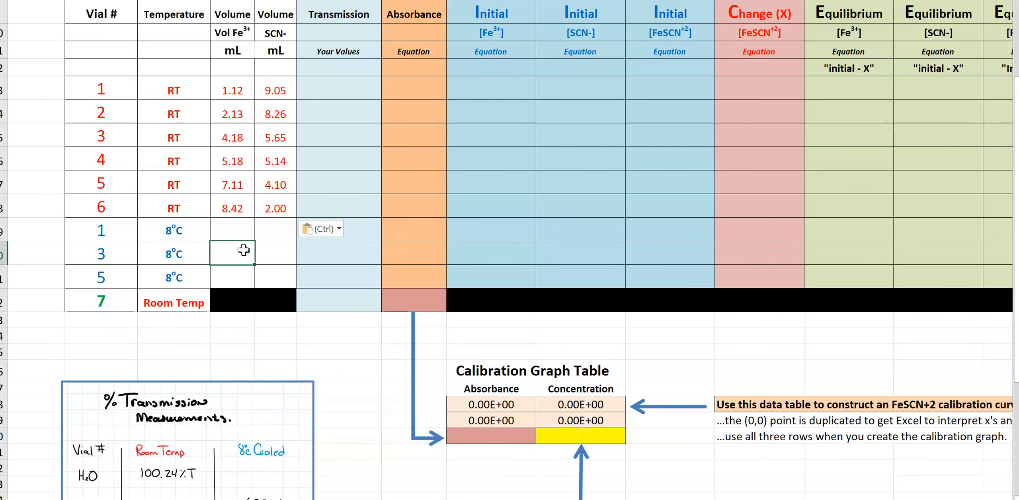
- Copy the Fe³⁺ and SCN- volumes of room-temperature vial 1 into the 8°C vial 1 row
click(142, 243)
drag(238, 90, 276, 91)
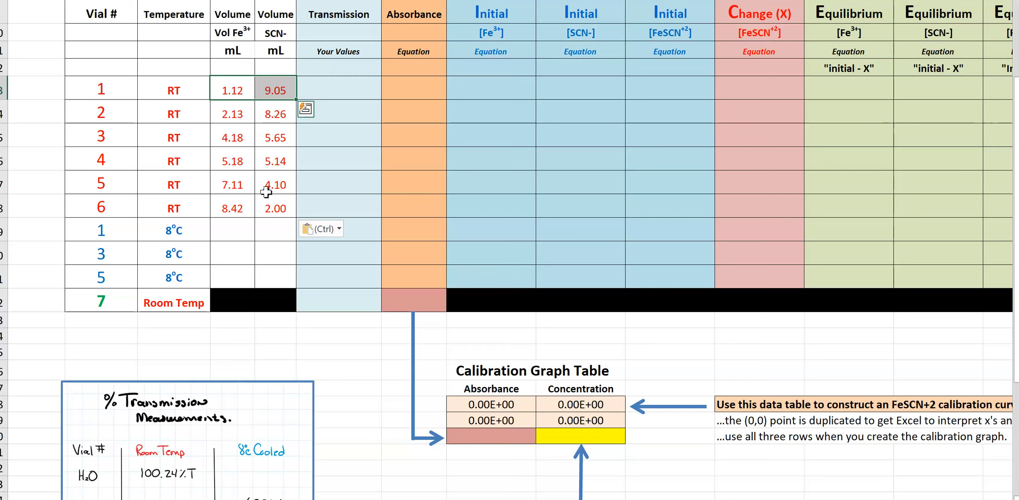
key(ctrl+c)
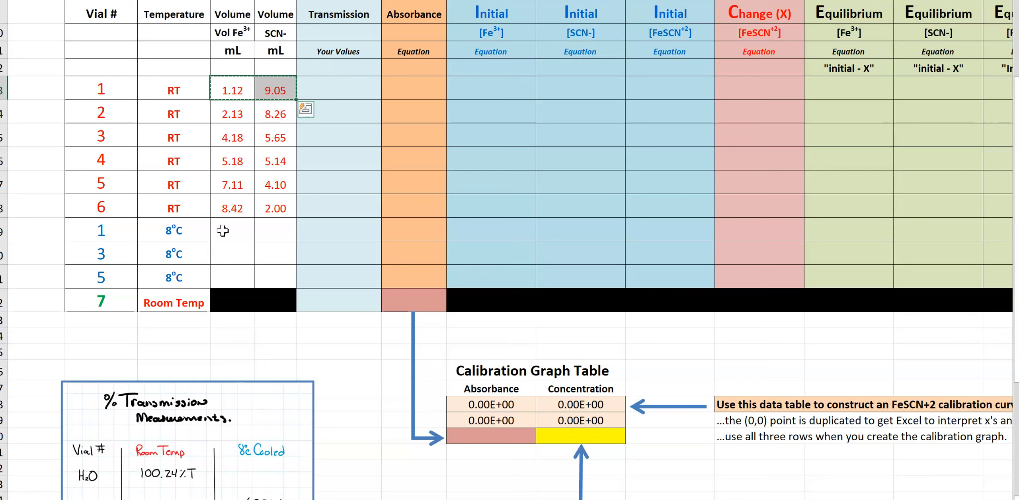
click(221, 231)
key(ctrl+v)
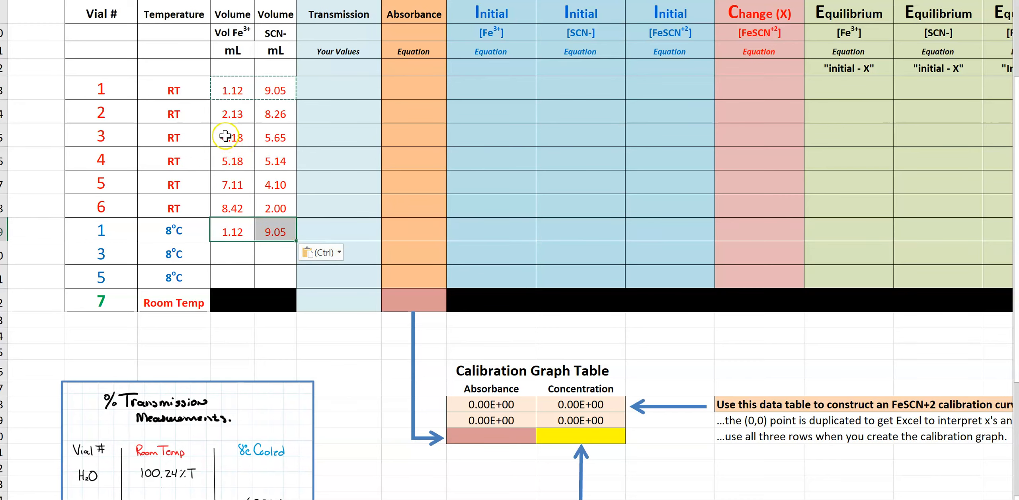
- Copy the Fe³⁺ and SCN- volumes of room-temperature vial 3 into the 8°C vial 3 row
drag(225, 136, 273, 140)
key(ctrl+c)
click(226, 255)
key(ctrl+v)
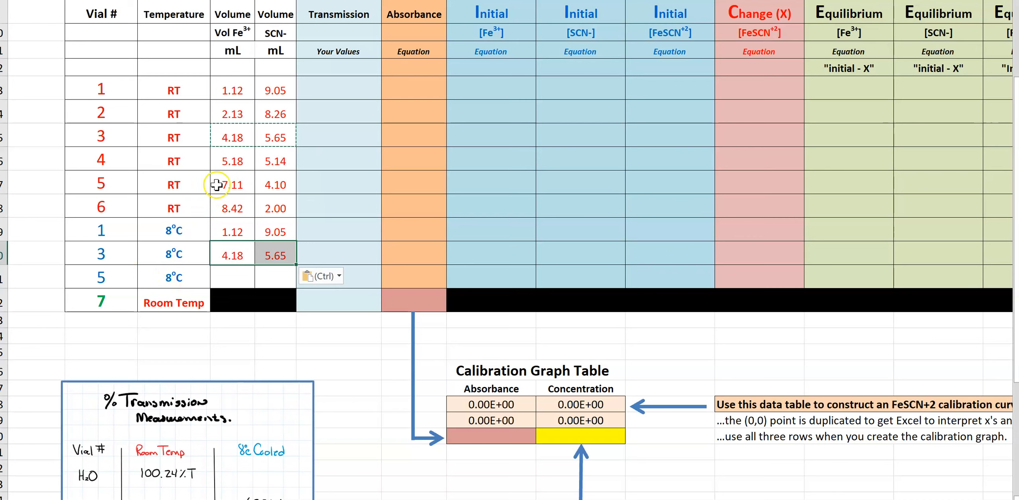
- Copy the Fe³⁺ and SCN- volumes of room-temperature vial 5 into the 8°C vial 5 row
click(244, 185)
key(ctrl+c)
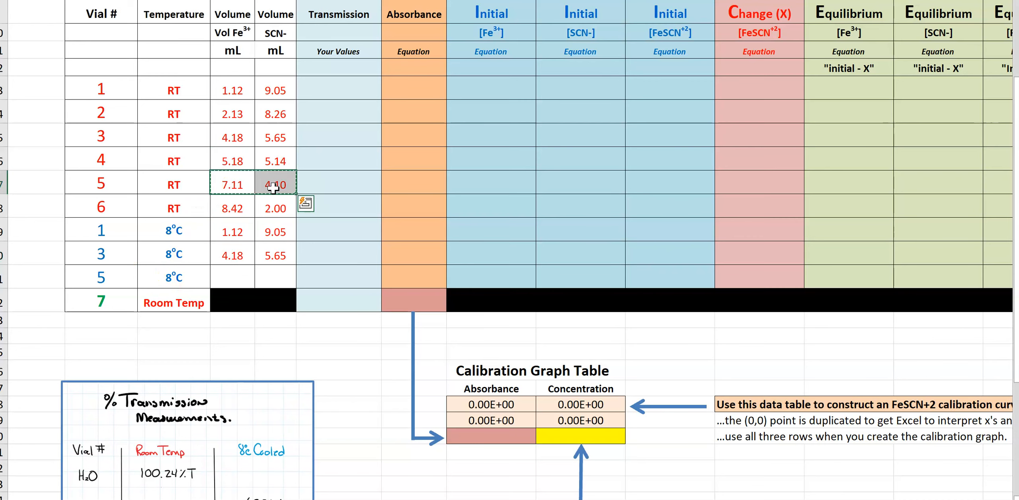
click(234, 276)
key(ctrl+v)
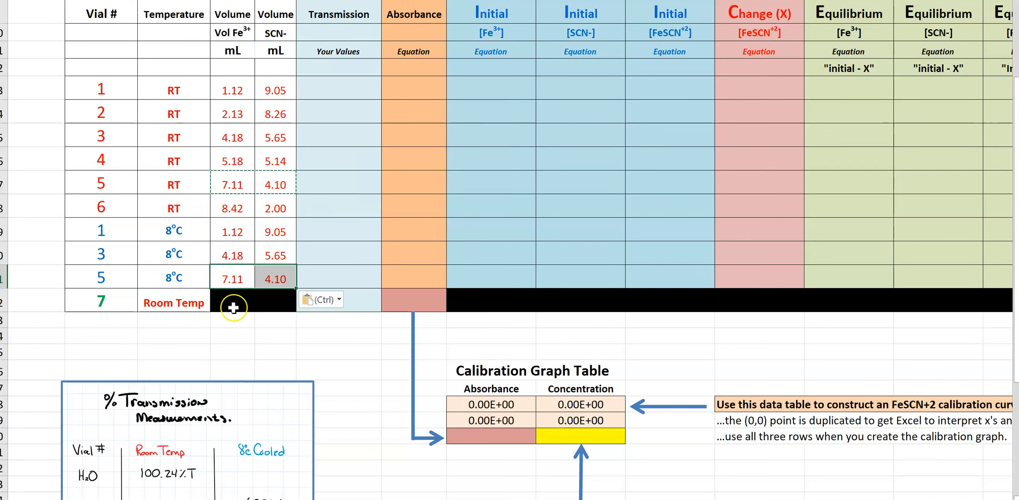
click(244, 352)
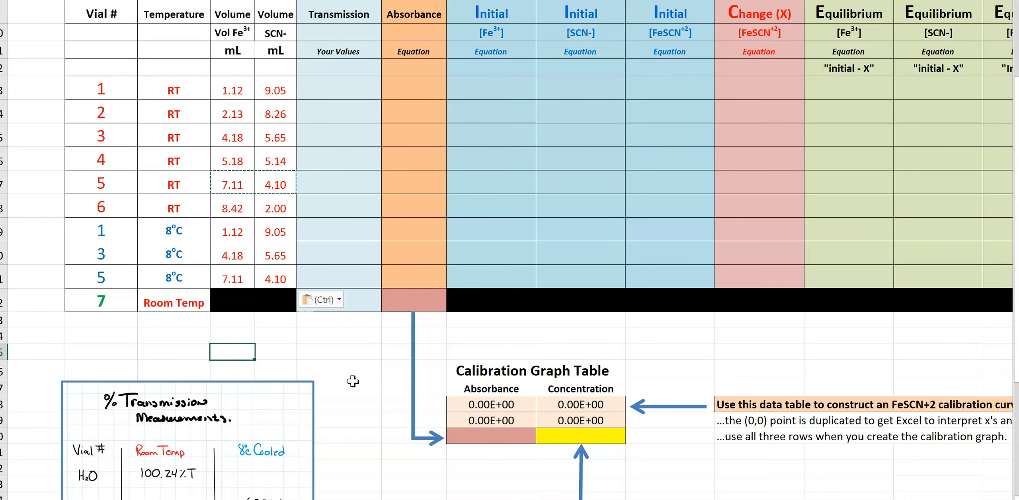
- Shrink the handwritten % Transmission Measurements picture and place it directly beneath the main data table
scroll(350, 381, down, 1)
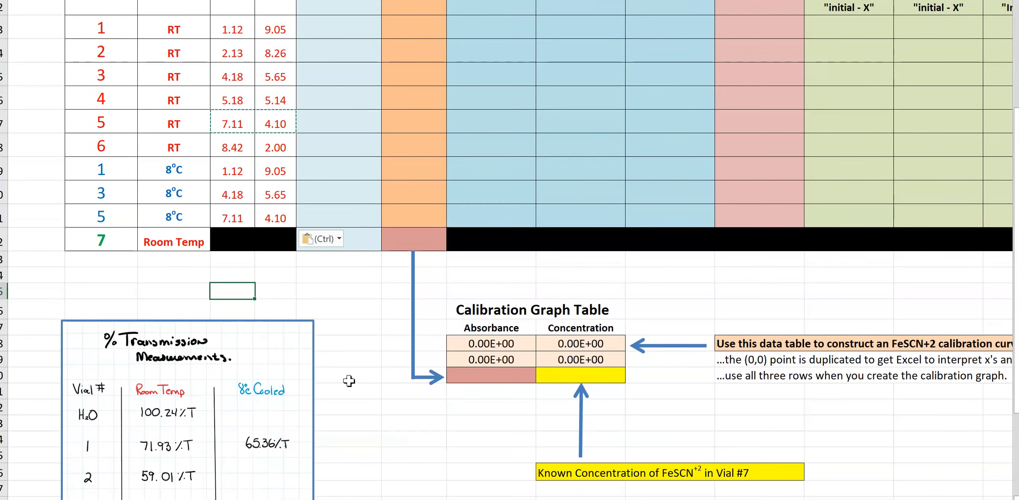
click(278, 357)
drag(312, 324, 221, 267)
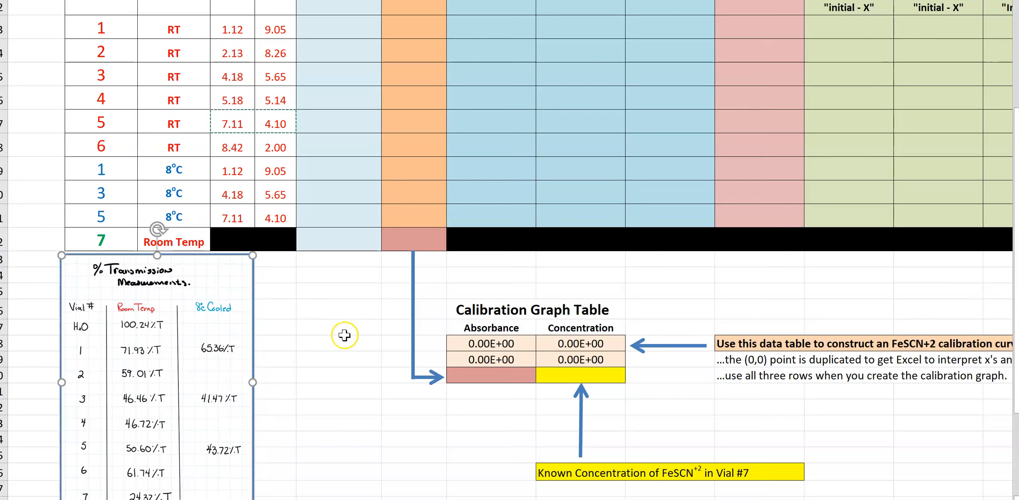
scroll(345, 335, up, 1)
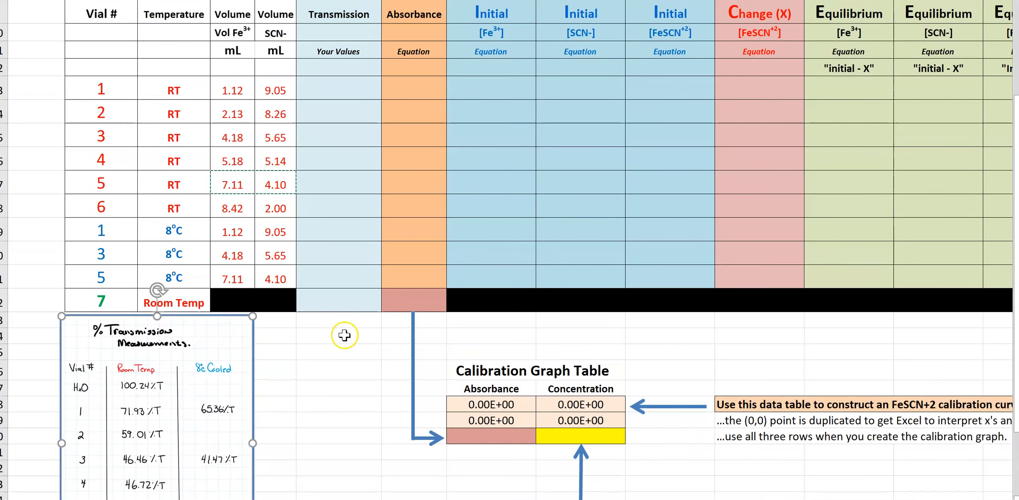
- Enter the transmission values 71.93, 59.01 and 46.46 for room-temperature vials 1, 2 and 3
click(331, 91)
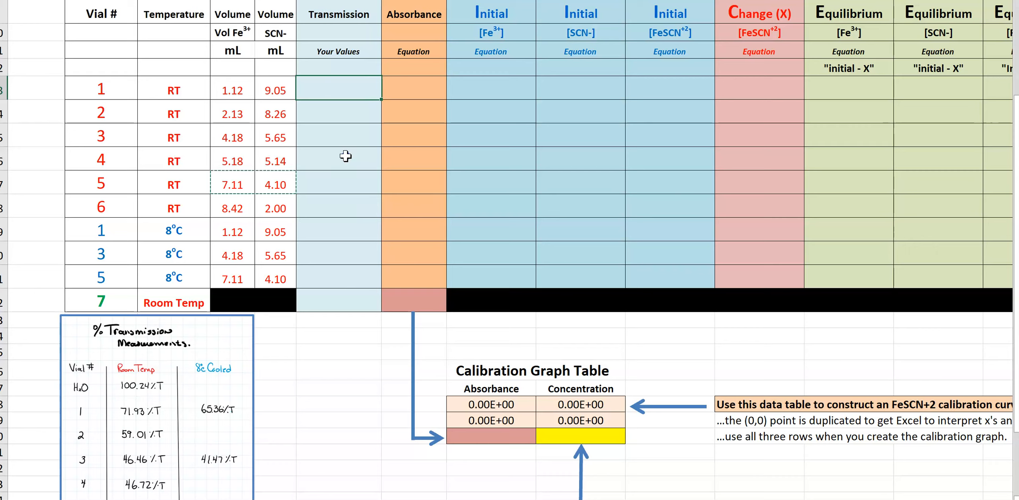
text(71.)
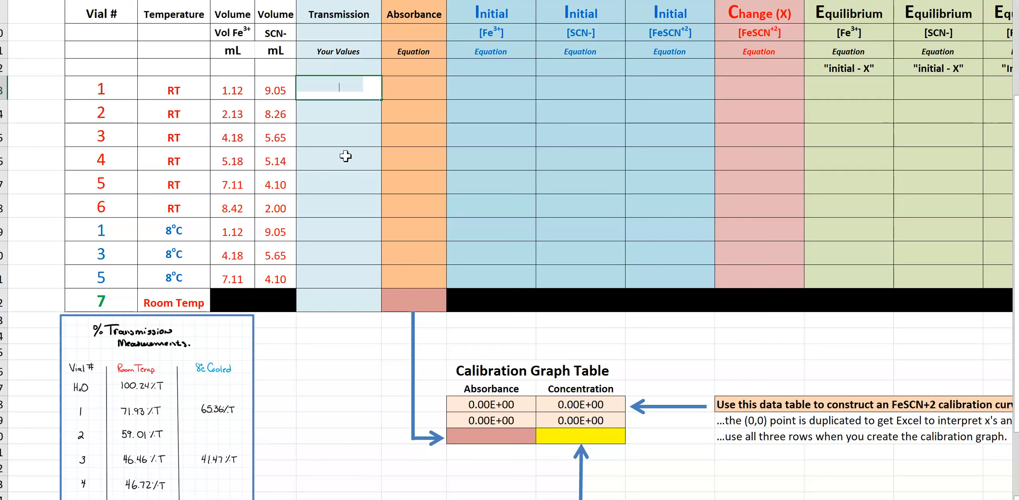
text(93)
key(Return)
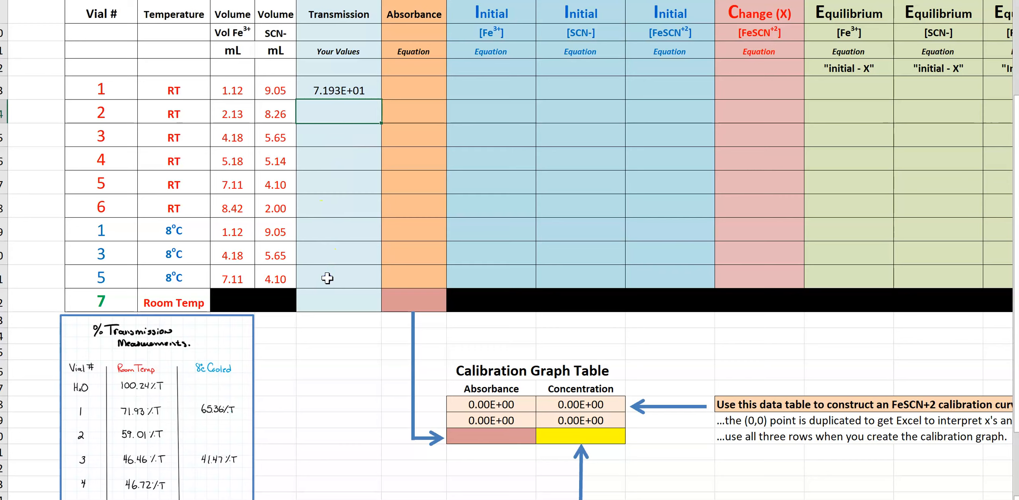
text(59.01)
click(351, 140)
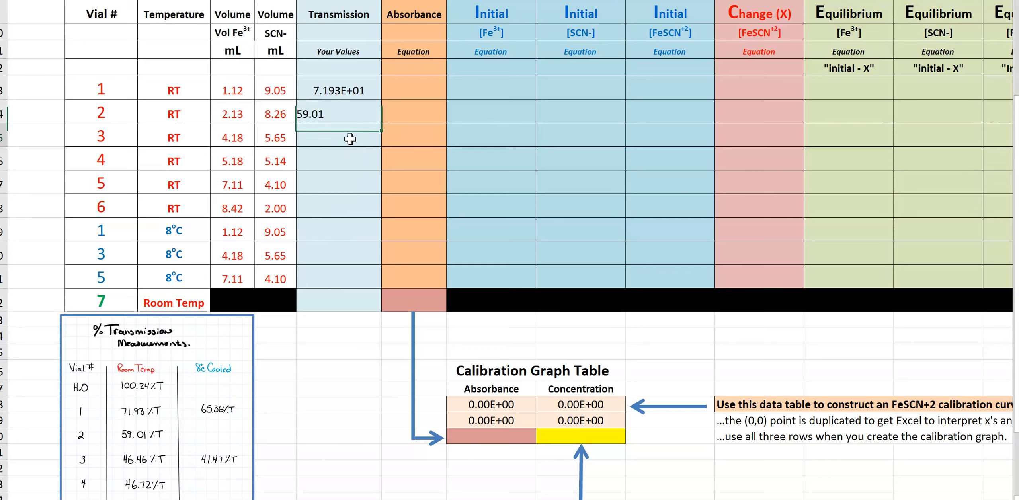
text(46.46)
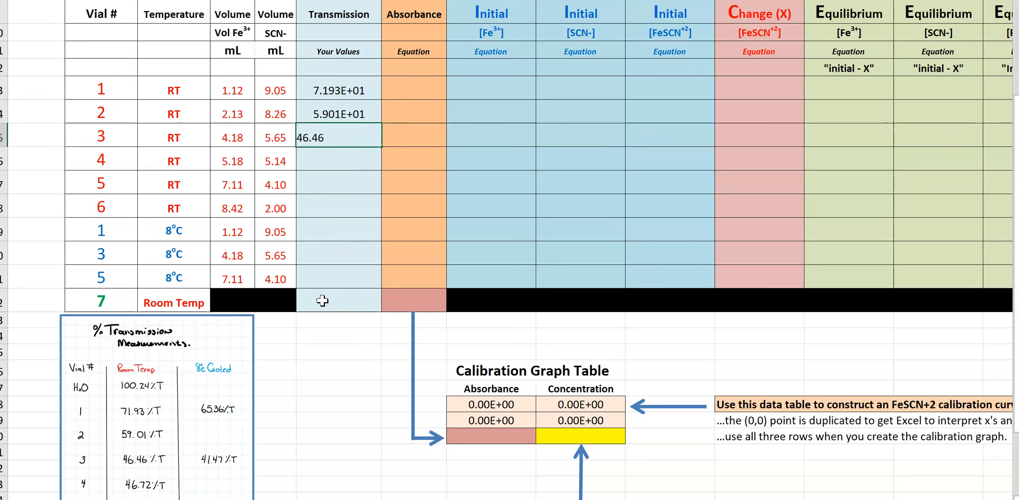
key(Return)
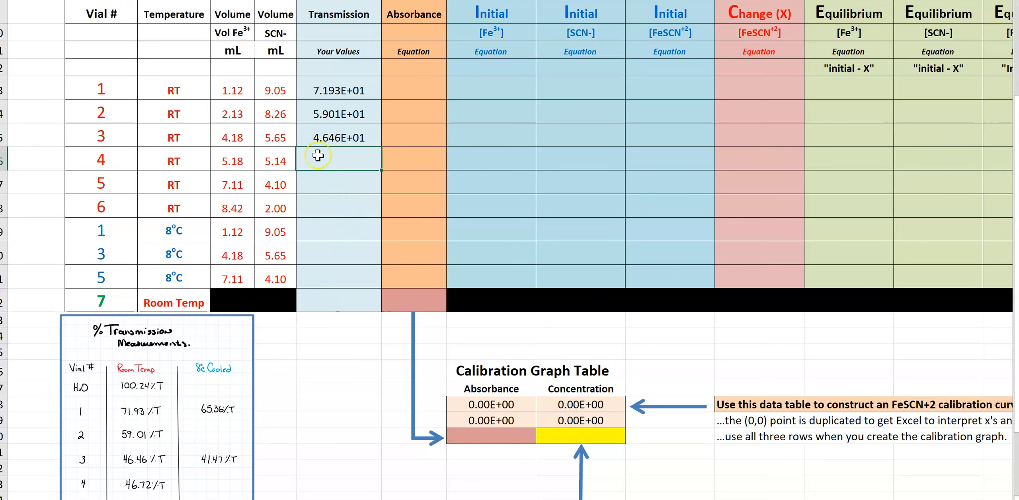
- Enter the transmission values 46.72, 50.6 and 61.74 for room-temperature vials 4, 5 and 6
text(46.72)
scroll(254, 386, down, 1)
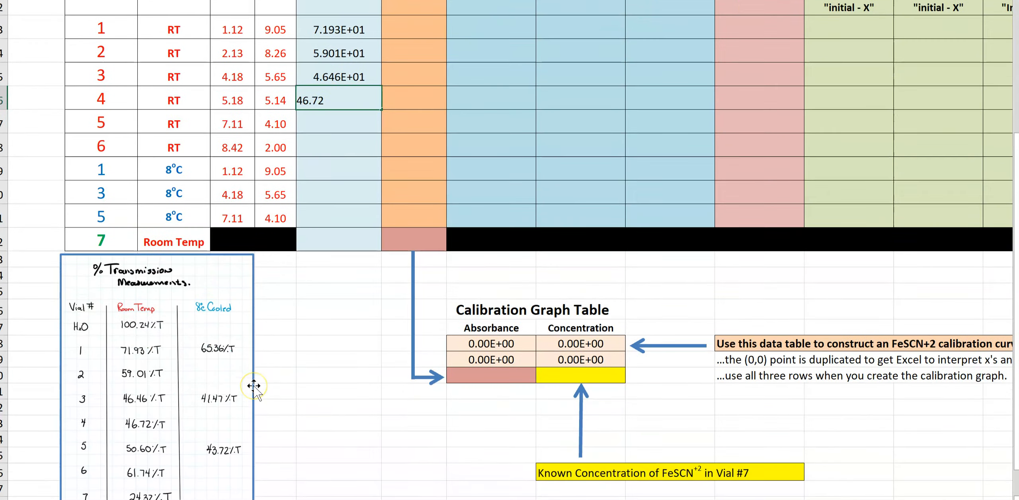
scroll(254, 386, down, 1)
click(347, 61)
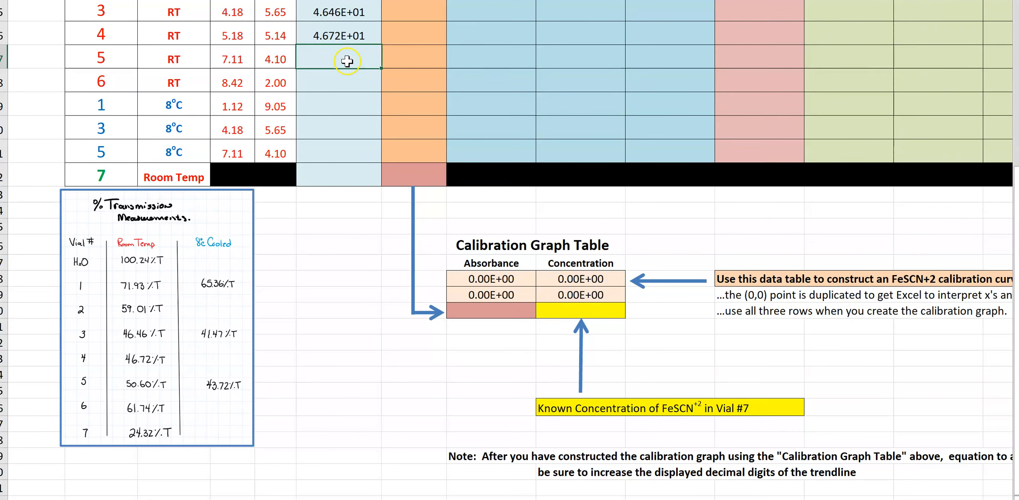
text(50.6)
key(Return)
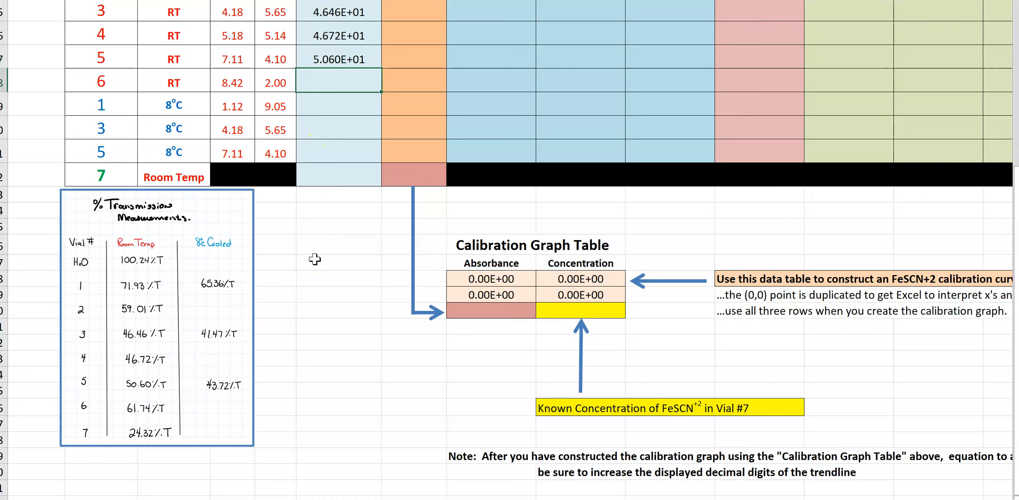
text(61.74)
click(312, 111)
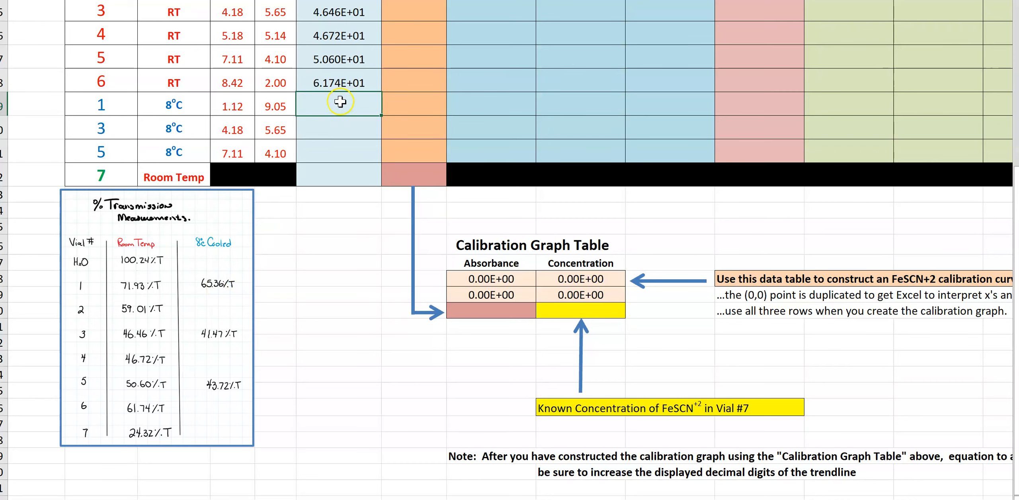
- Enter the transmission values 65.36, 41.47 and 43.72 for 8°C vials 1, 3 and 5, and 24.32 for vial 7
text(65.36)
click(331, 130)
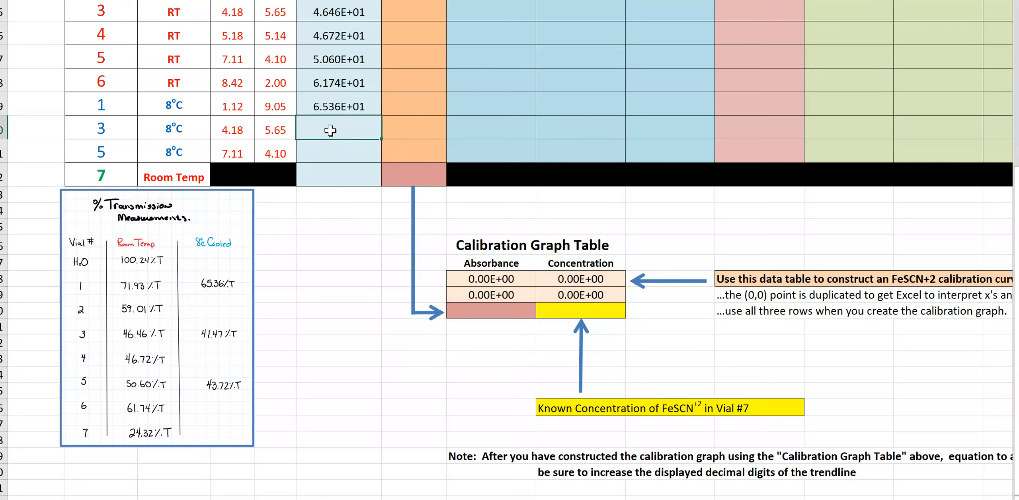
text(41.47)
click(318, 152)
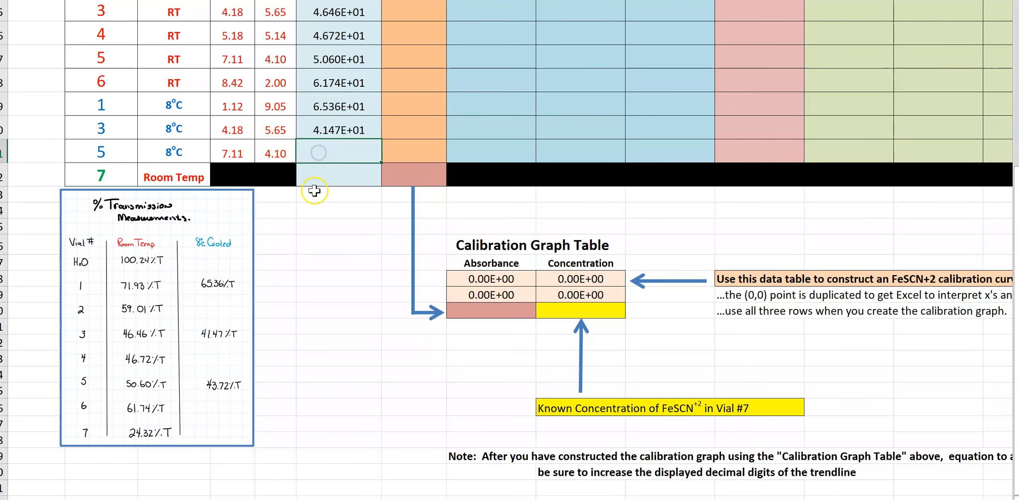
text(43.72)
click(337, 179)
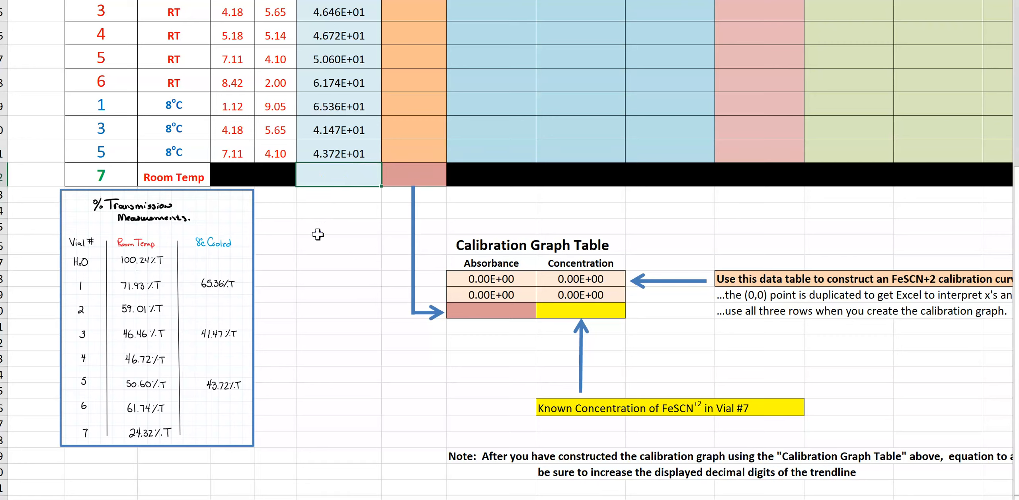
text(24.32)
click(343, 238)
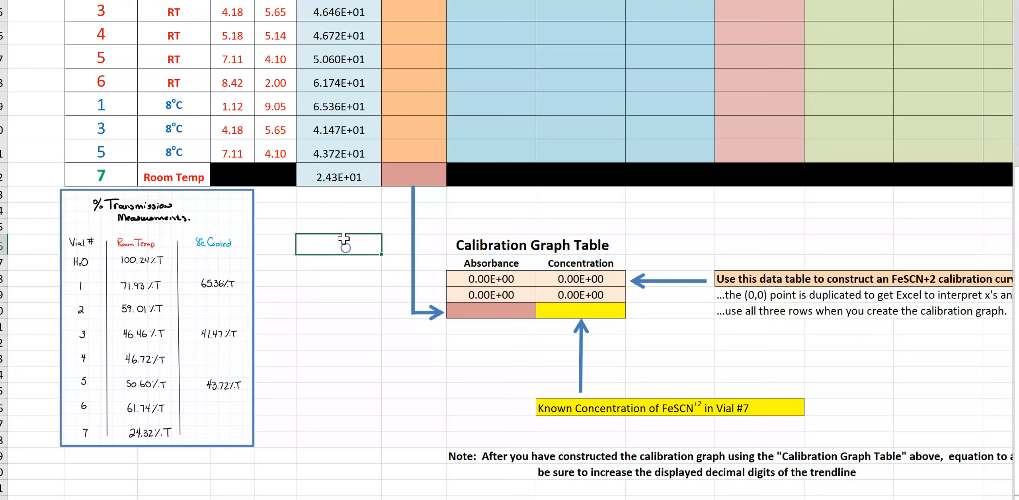
scroll(376, 56, up, 1)
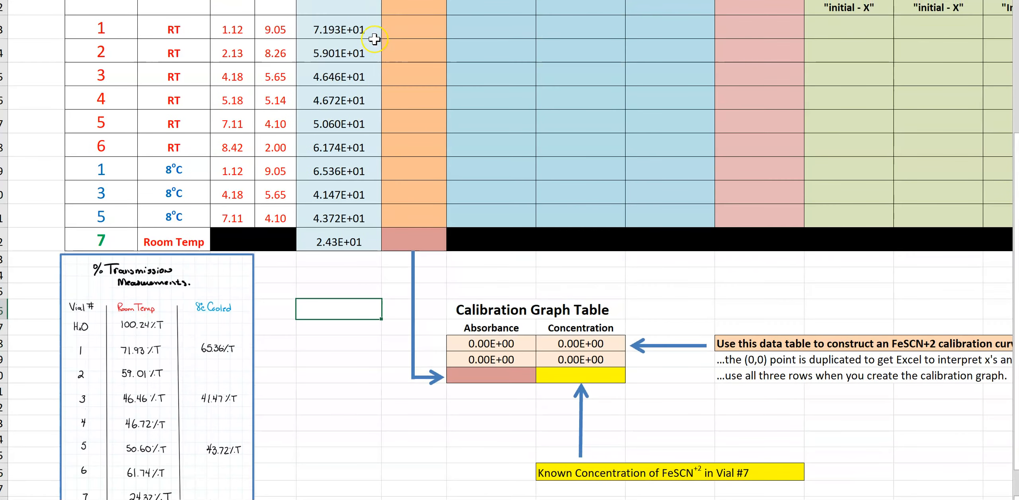
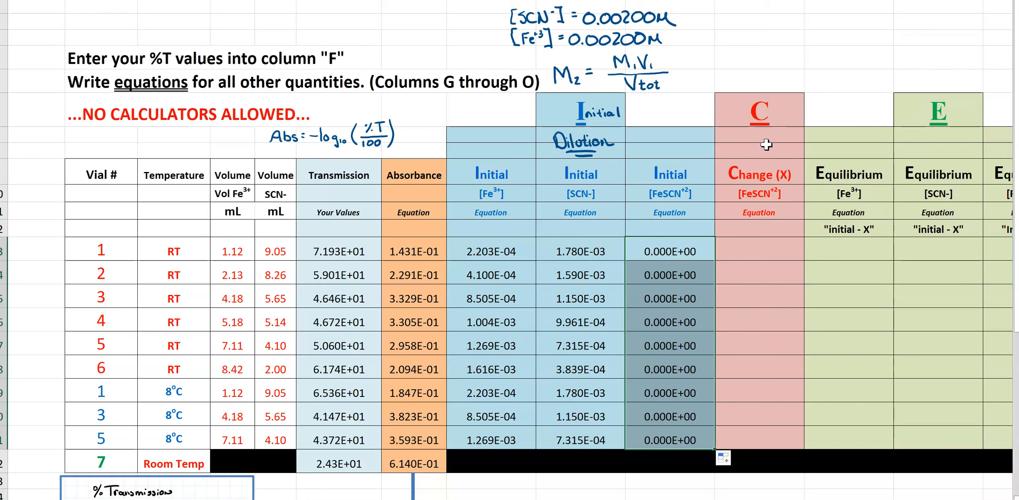
- Circle the (X) in the Change (X) column heading with an ink stroke
click(774, 195)
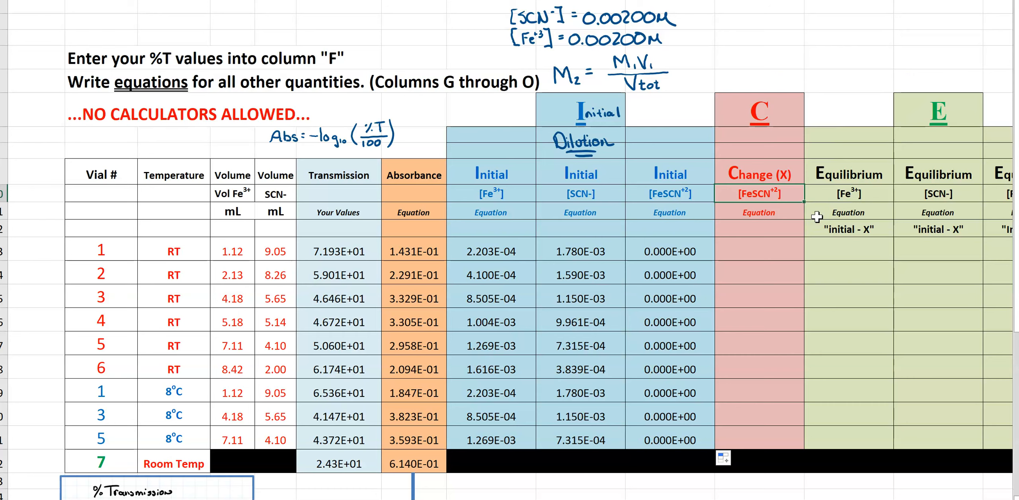
key(Up)
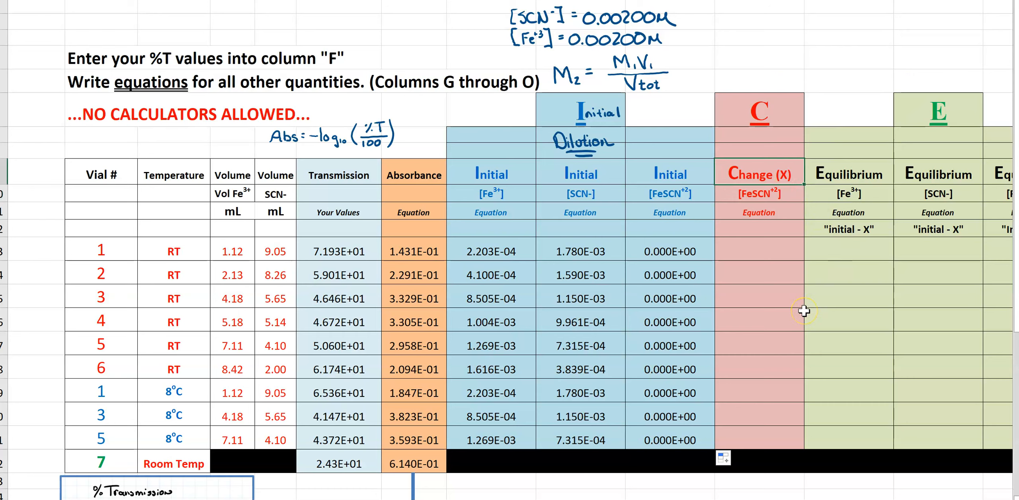
click(760, 249)
mouse_move(794, 175)
mouse_down()
mouse_move(774, 174)
mouse_move(786, 185)
mouse_up()
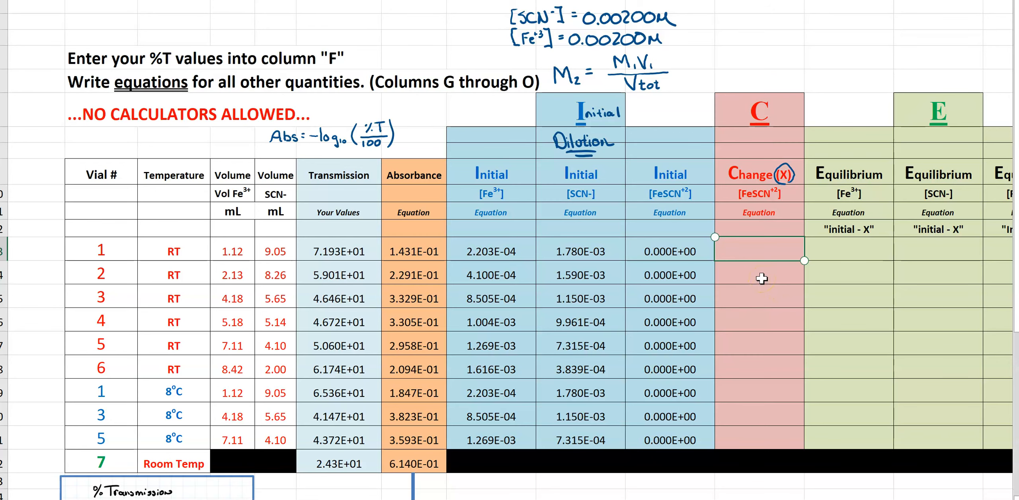
- Enter vial 7's absorbance, 6.14E-01, in the third row of the Calibration Graph Table
scroll(761, 278, down, 5)
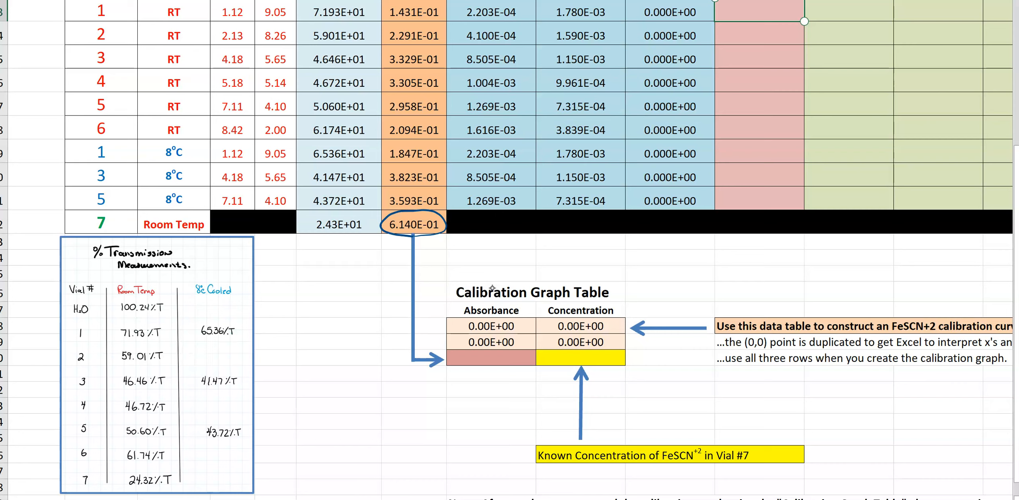
click(506, 357)
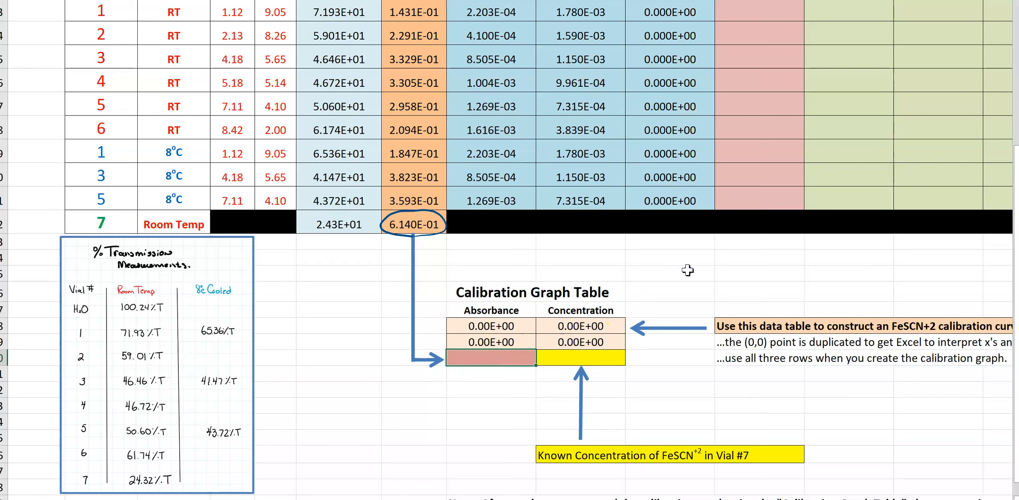
text(6.14E)
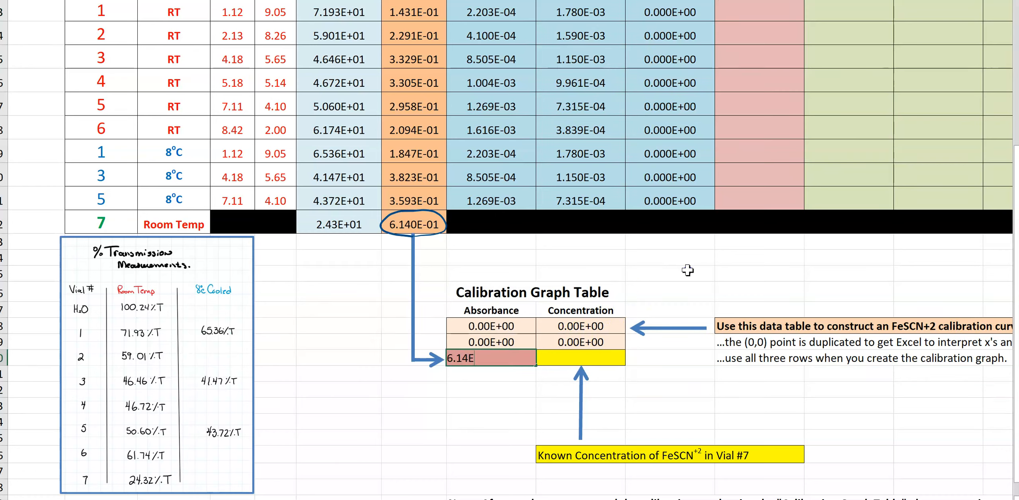
text(-01)
key(Return)
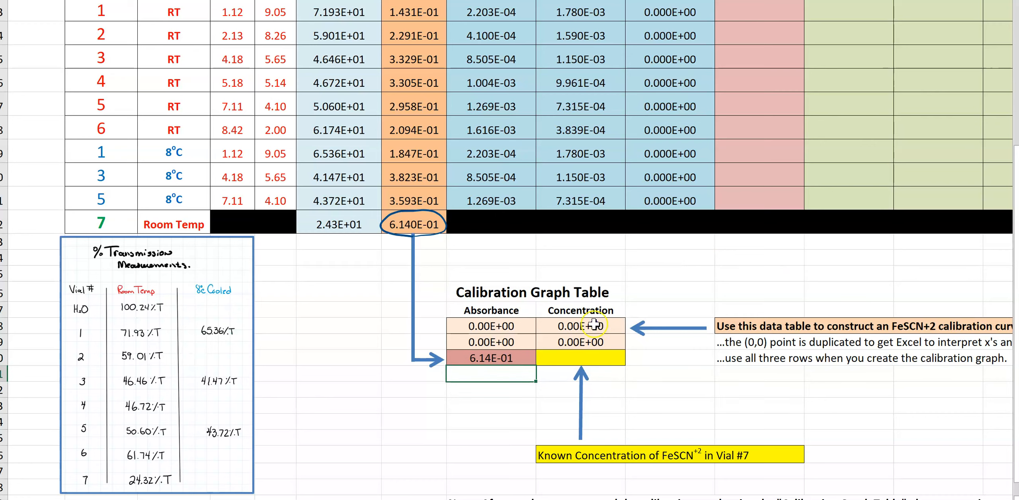
- Enter the known FeSCN⁺² concentration of vial 7, 2.00E-04, in the Calibration Graph Table
click(565, 357)
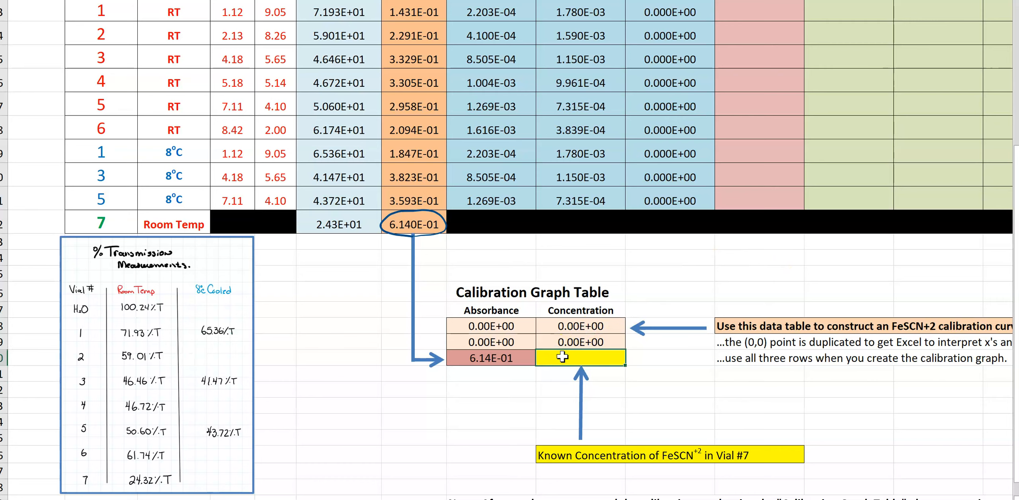
click(596, 354)
text(2.00)
text(E)
text(-04)
key(Return)
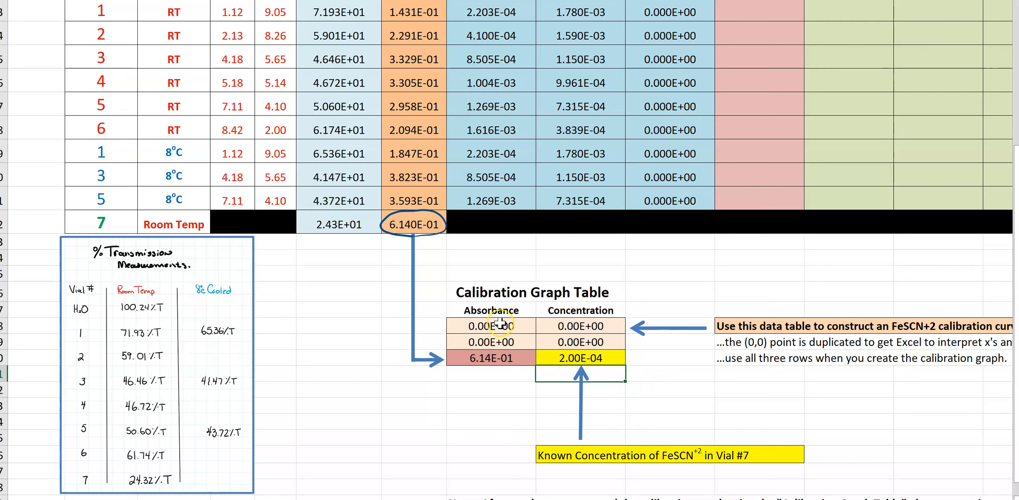
- Insert a scatter chart with straight lines and markers from the three Calibration Graph Table rows and position it below the vial data
drag(500, 323, 576, 341)
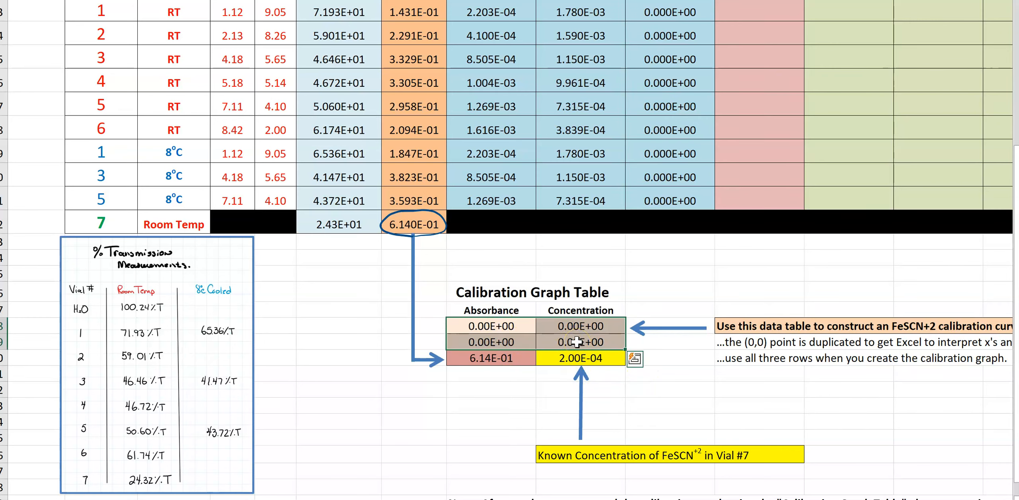
click(569, 258)
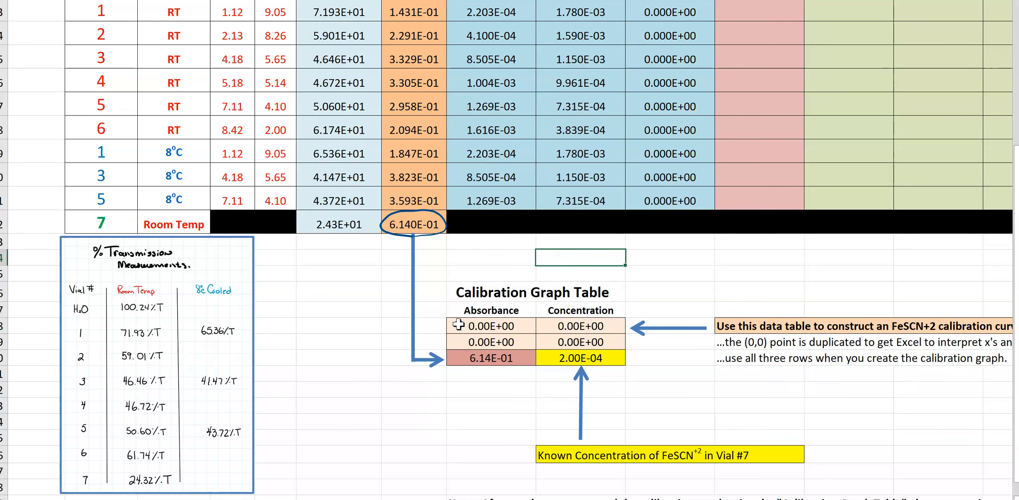
drag(458, 324, 570, 354)
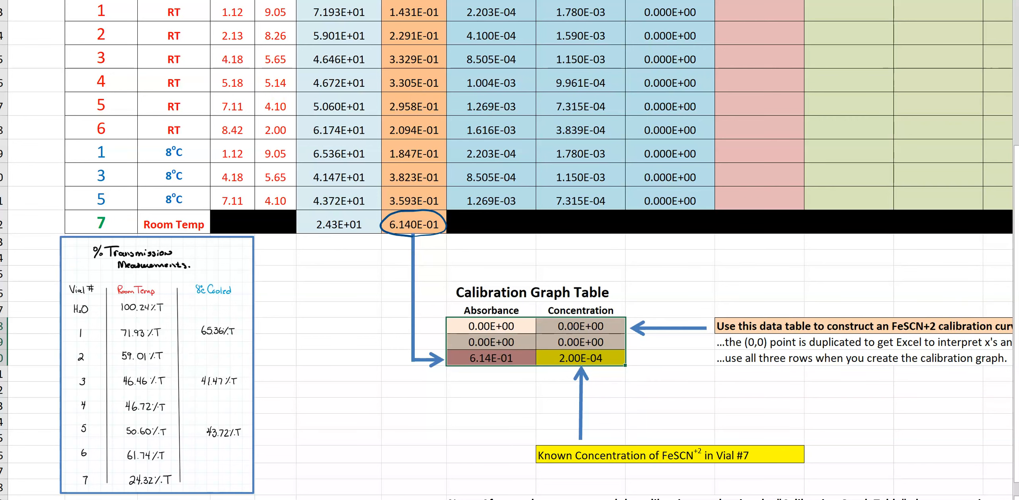
click(60, 1)
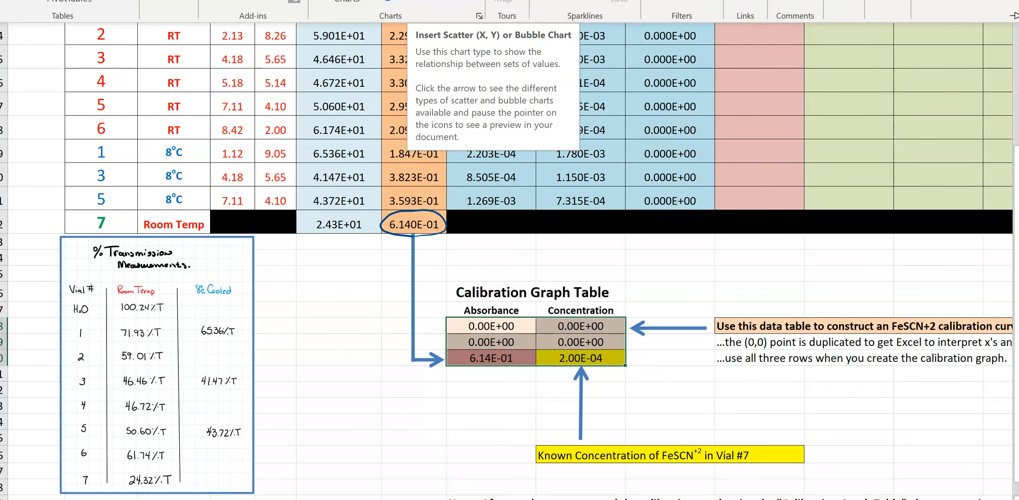
click(388, 1)
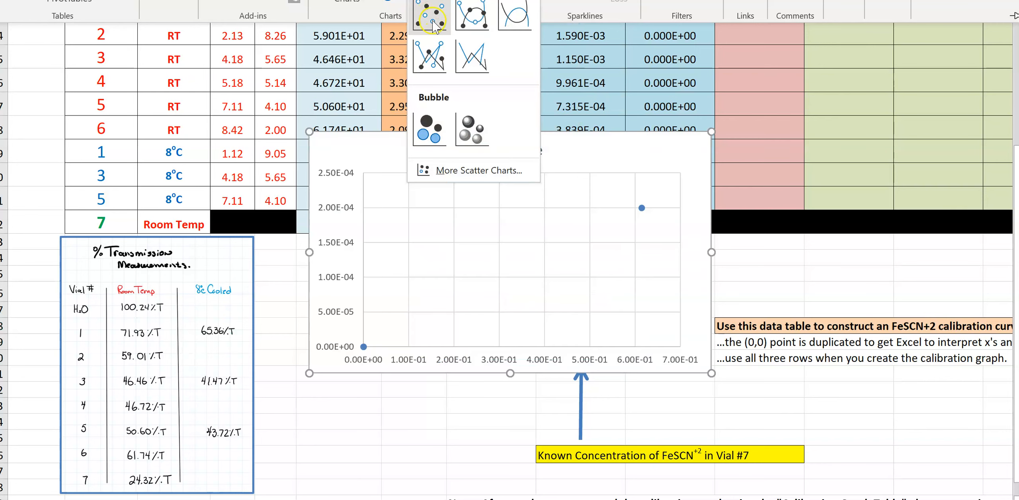
click(481, 20)
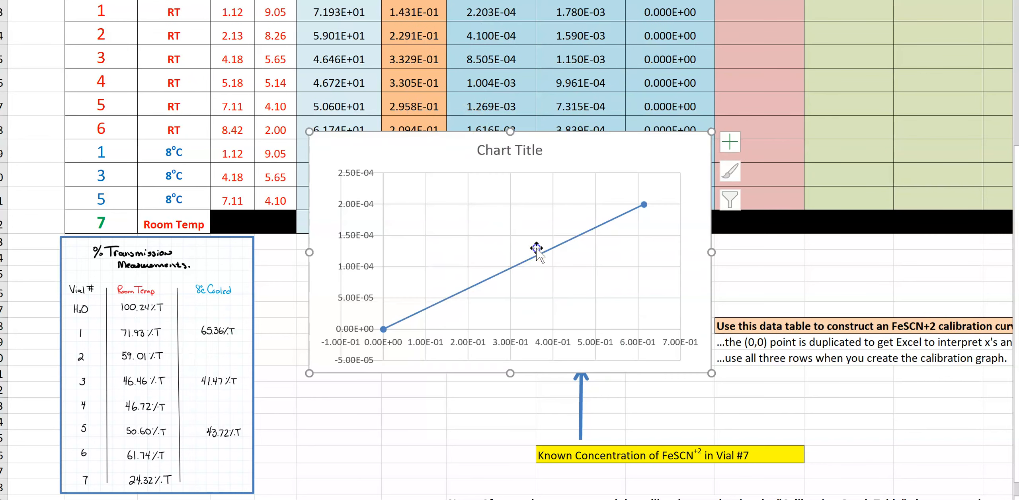
drag(597, 165, 682, 274)
scroll(889, 291, down, 1)
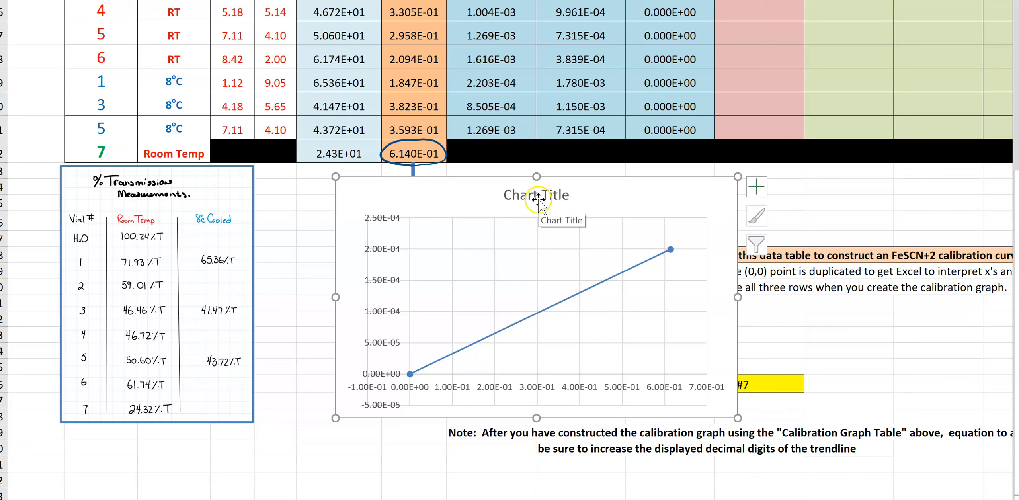
- Add a linear trendline with its equation displayed on the chart, and move the equation clear of the plotted line
right_click(592, 289)
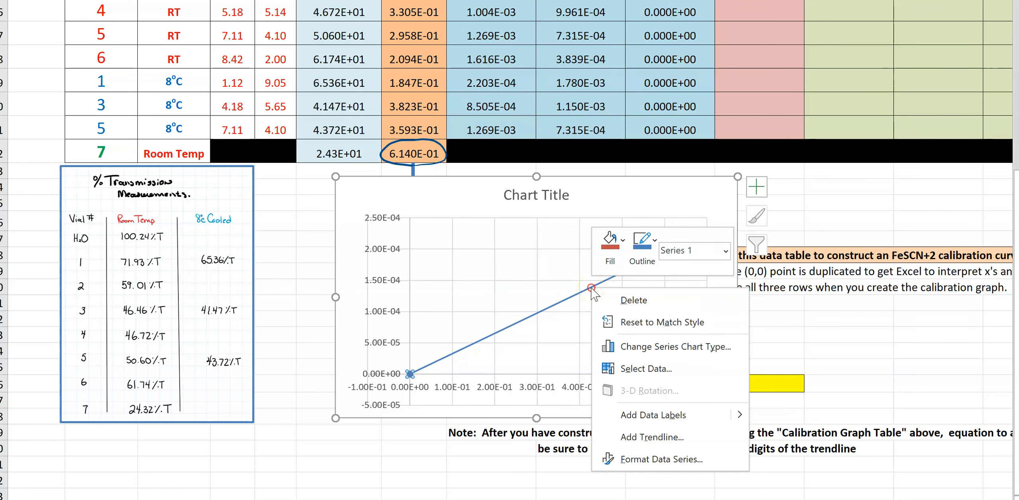
click(621, 438)
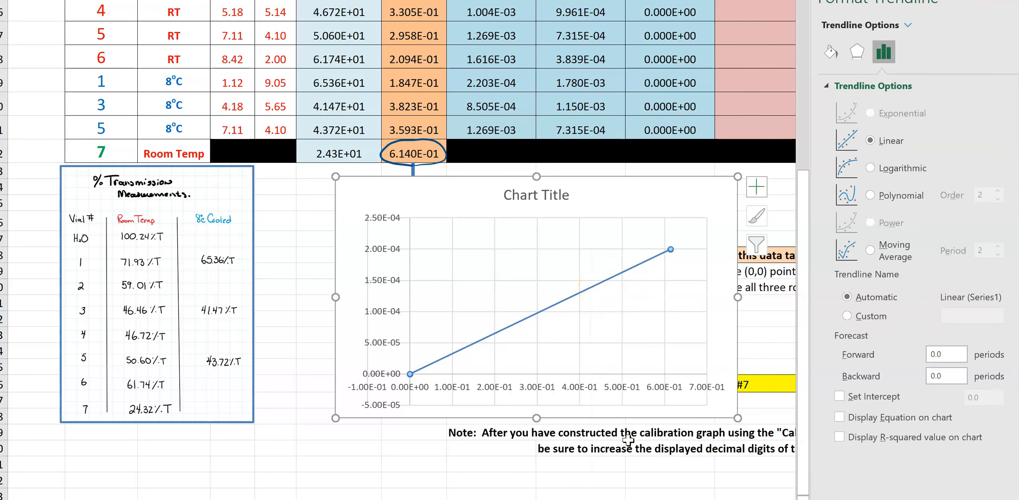
click(838, 416)
click(649, 250)
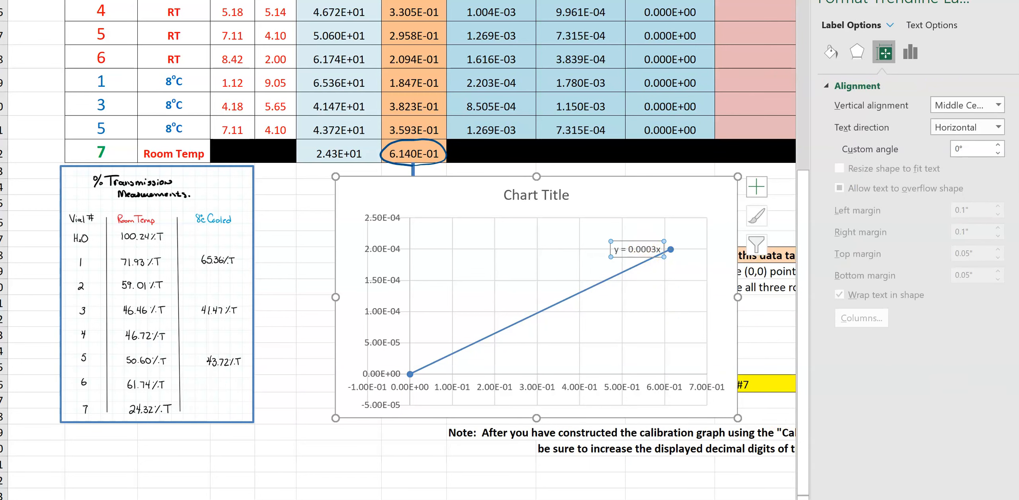
click(1010, 3)
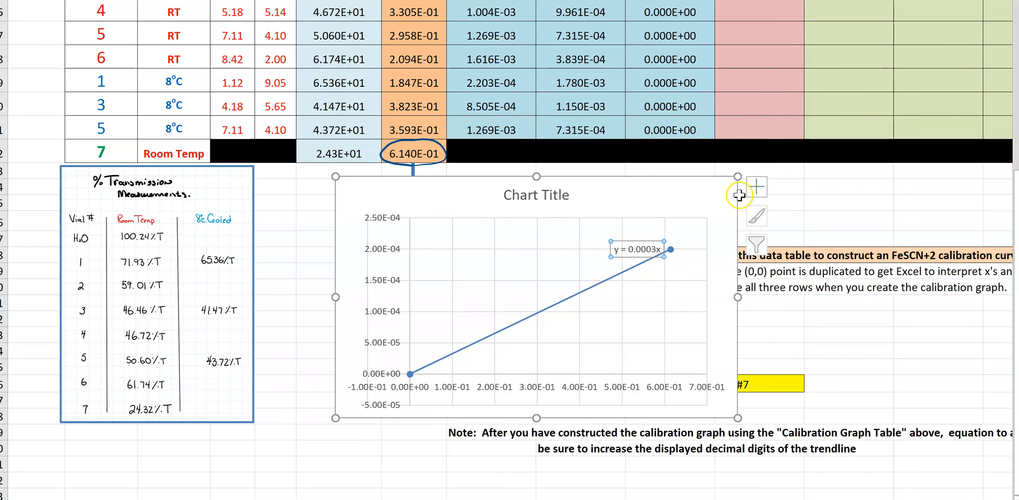
drag(643, 239, 503, 239)
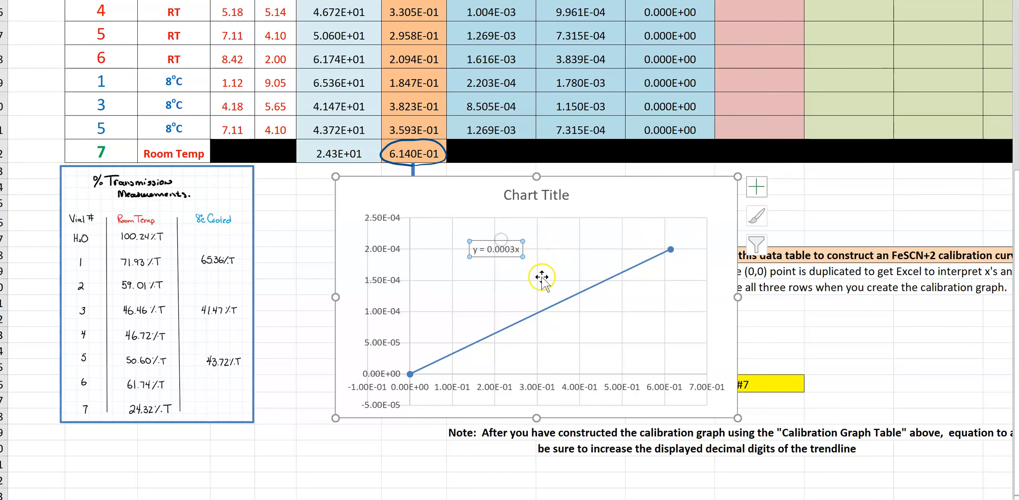
- Format the trendline equation label as Number with 8 decimal places
right_click(493, 247)
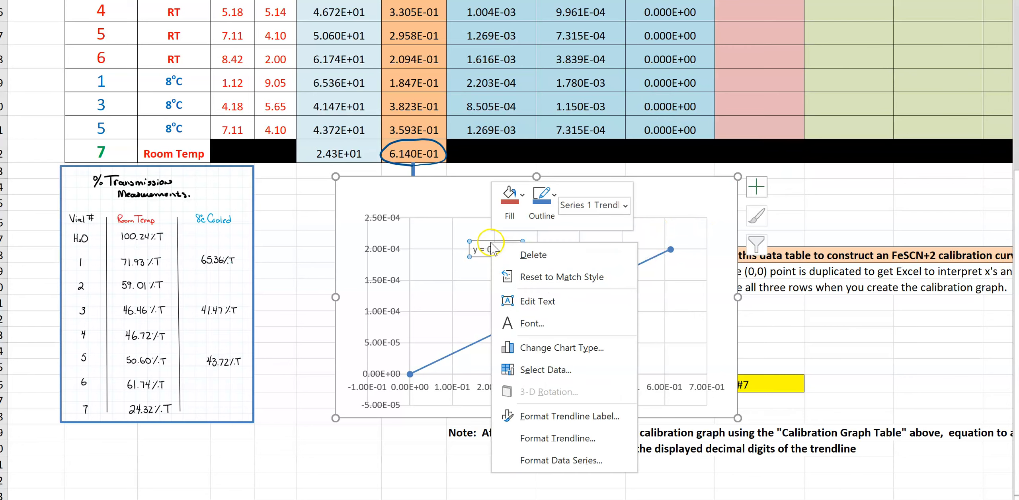
click(557, 416)
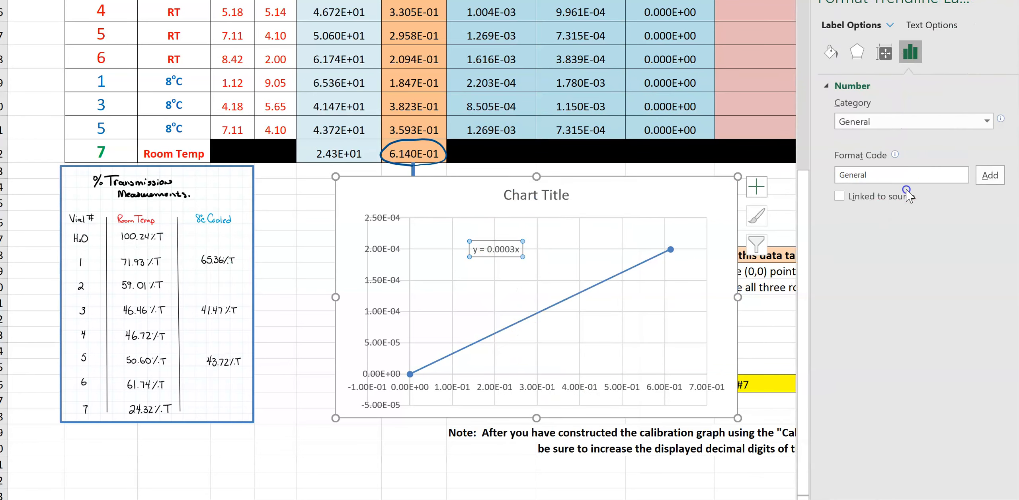
click(926, 122)
click(881, 153)
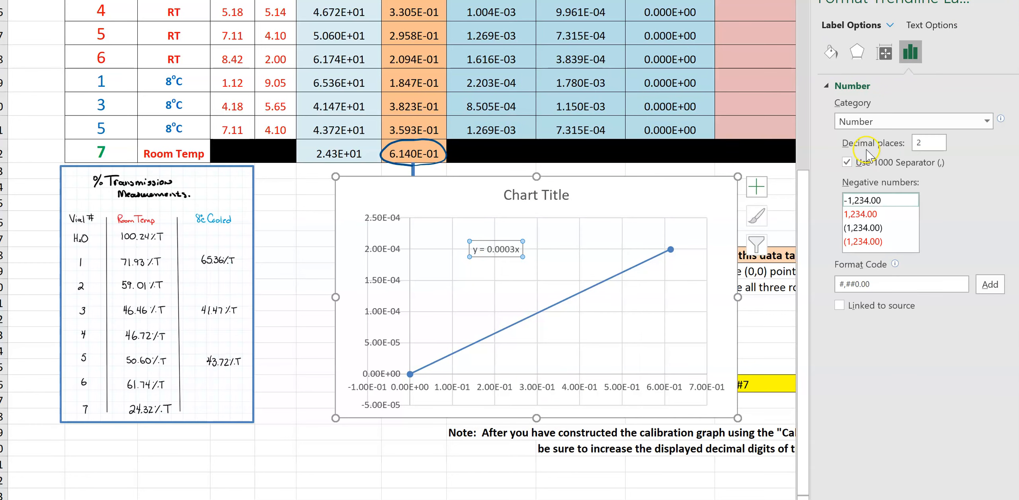
double_click(923, 141)
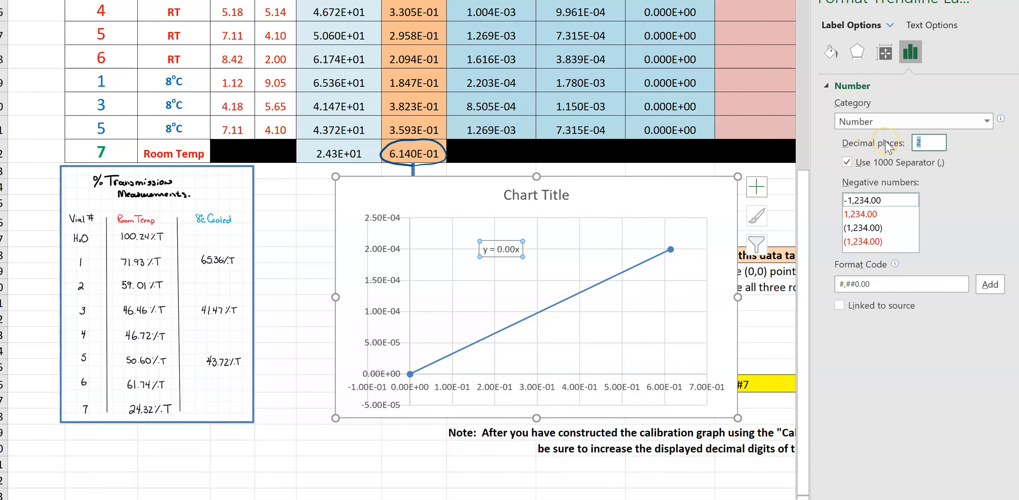
text(8)
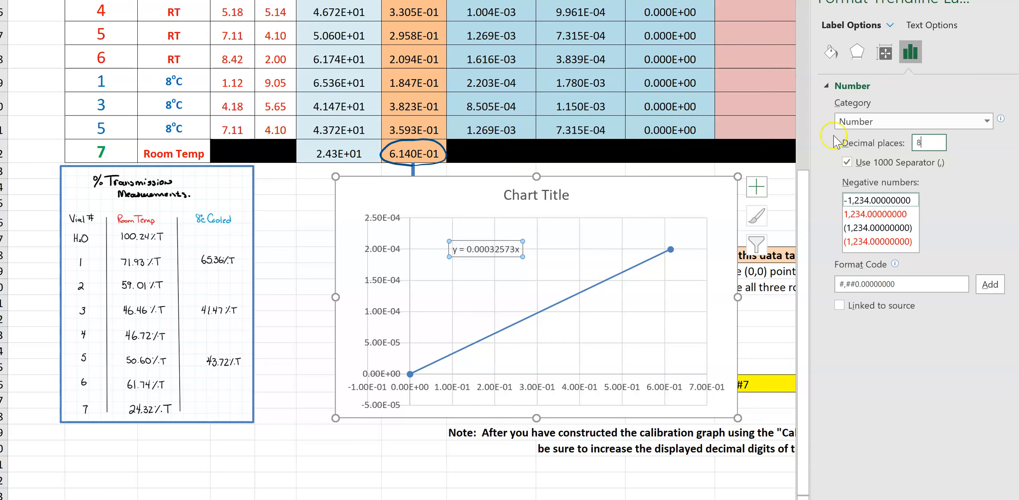
- Make the trendline equation label bold at font size 14
click(489, 240)
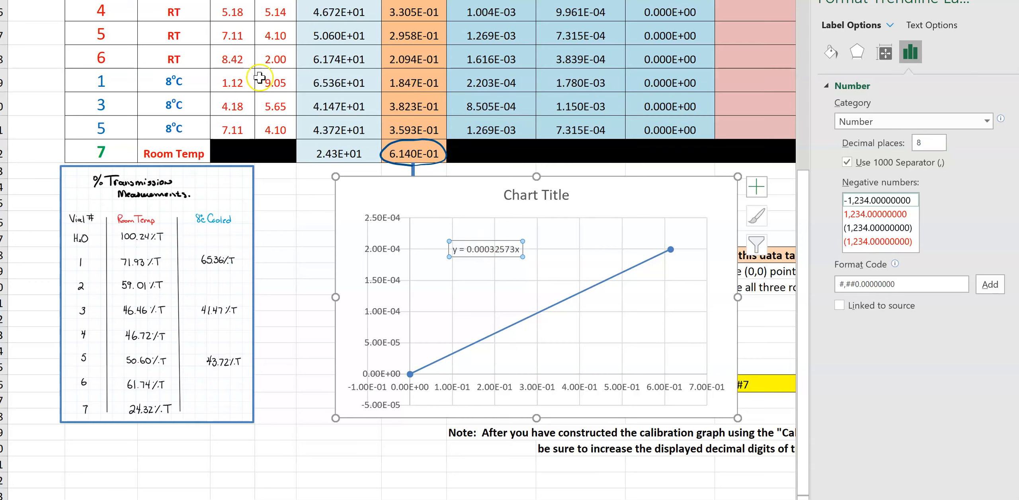
key(alt+h)
key(ctrl+b)
click(186, 1)
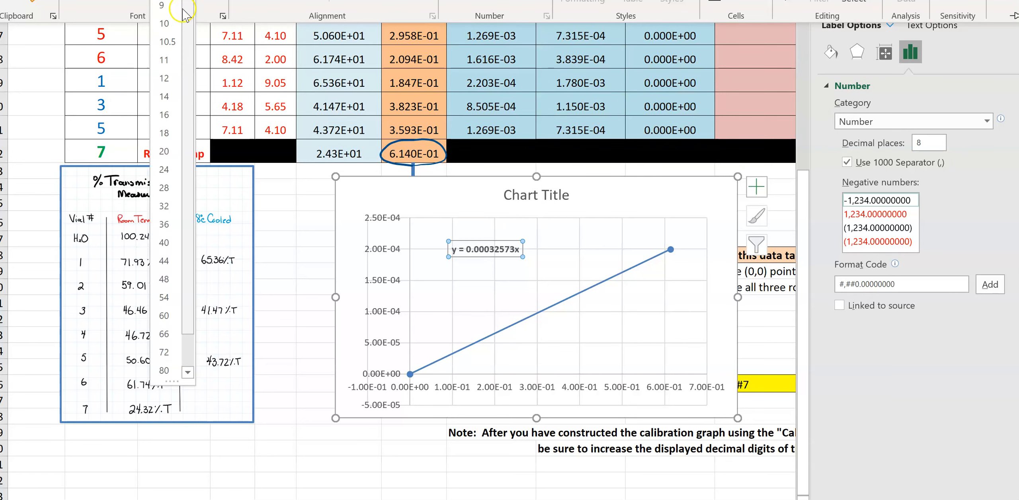
click(162, 99)
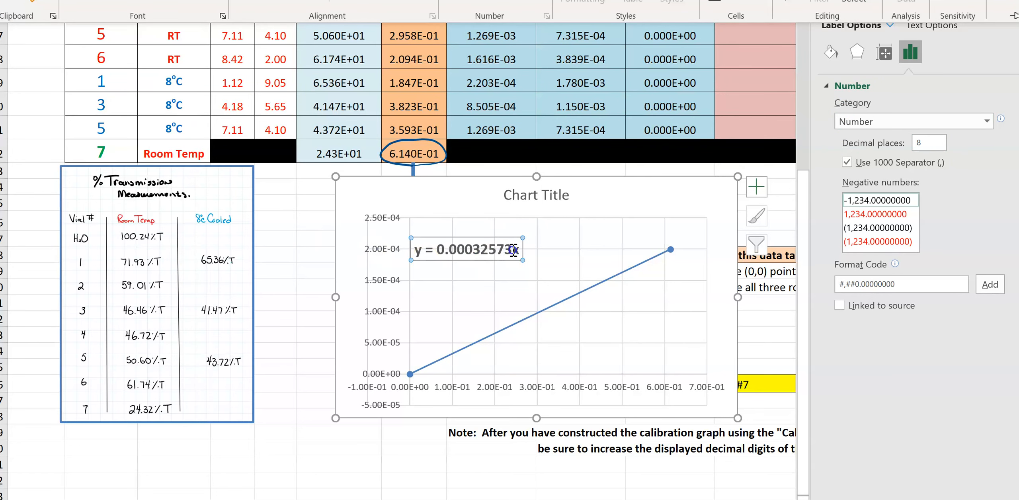
- Replace the x in the trendline equation with "Absorbance" and move the label clear of the vertical axis values
click(513, 251)
drag(520, 251, 515, 251)
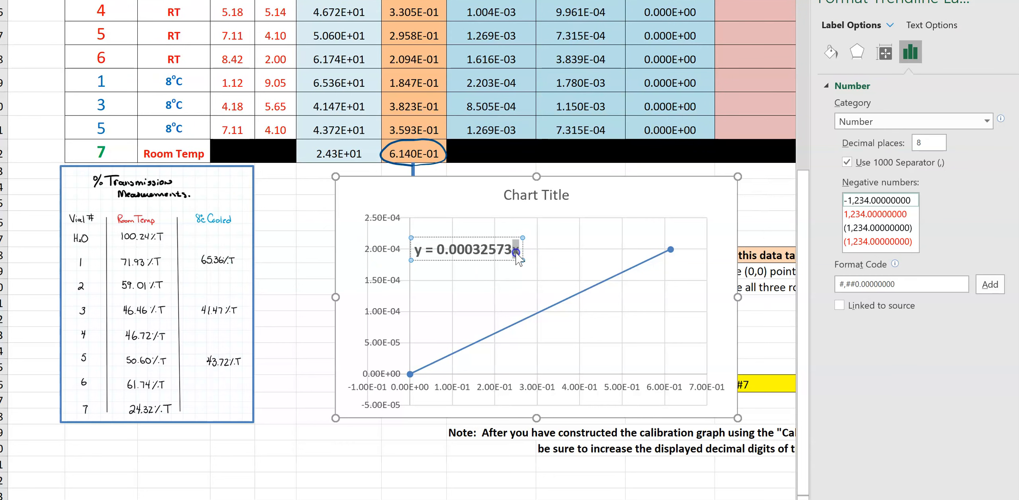
key(Delete)
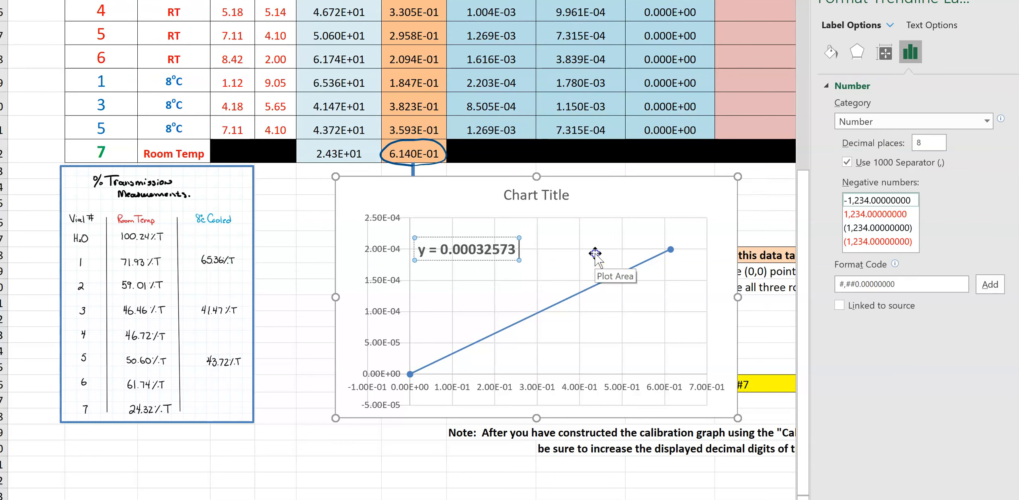
text(Absor)
text(bance)
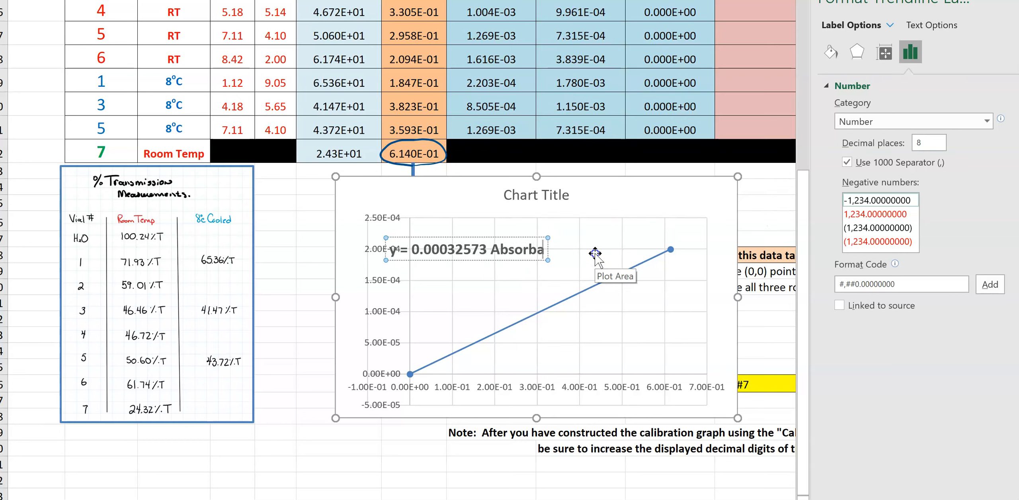
click(384, 250)
click(415, 250)
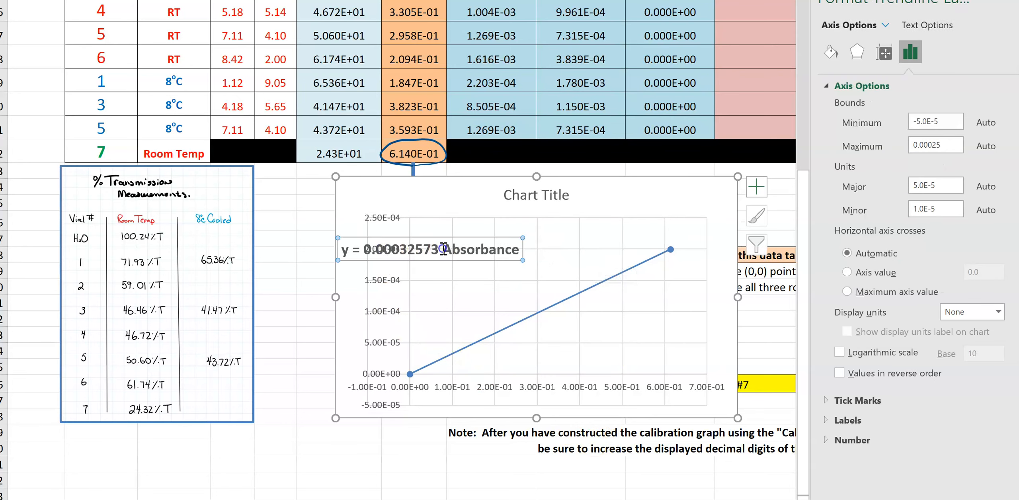
drag(451, 236, 571, 229)
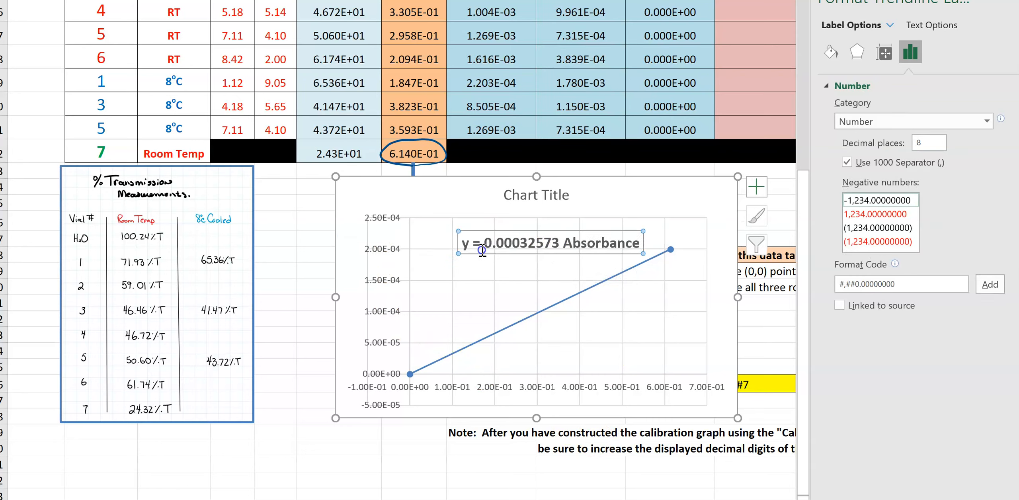
- Replace the y in the trendline equation with "[FeSCN+2]"
click(470, 243)
drag(470, 243, 458, 242)
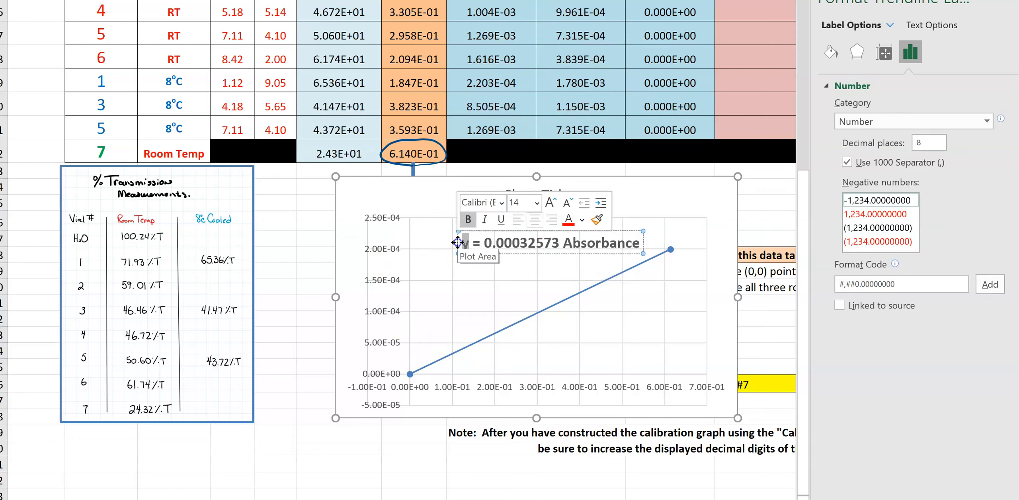
text([)
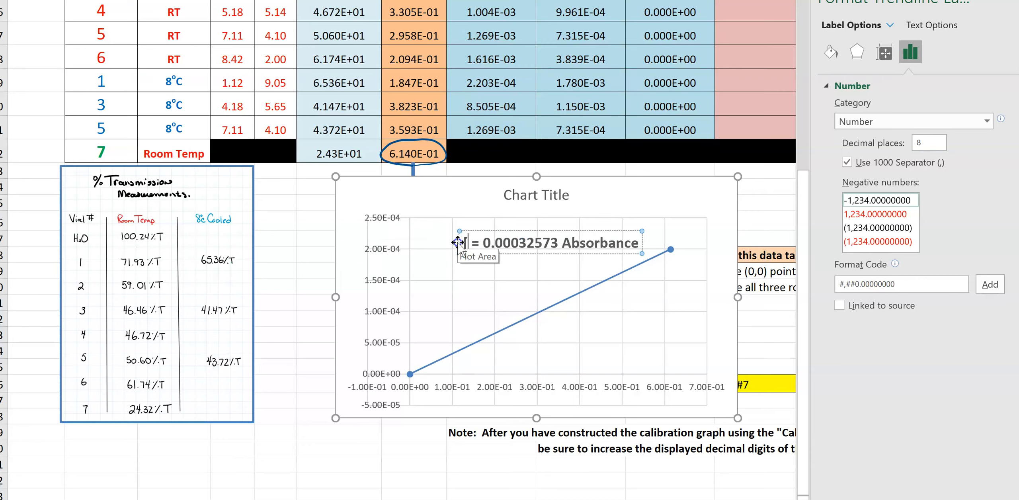
text(Fe)
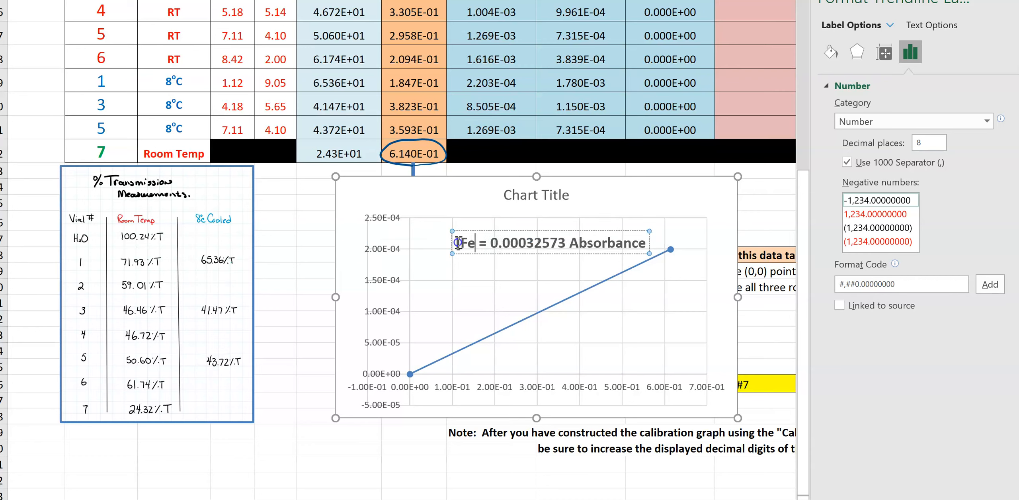
text(SCN)
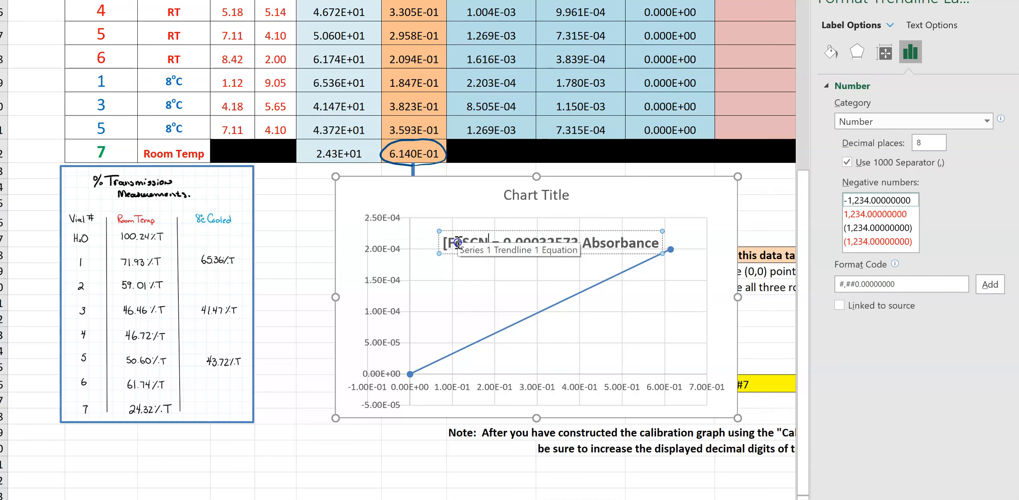
text(]+2)
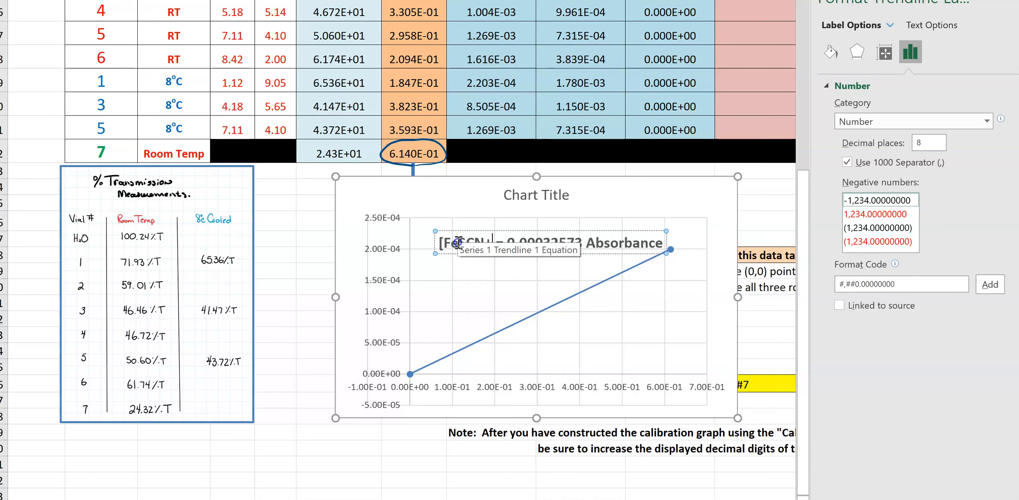
text(])
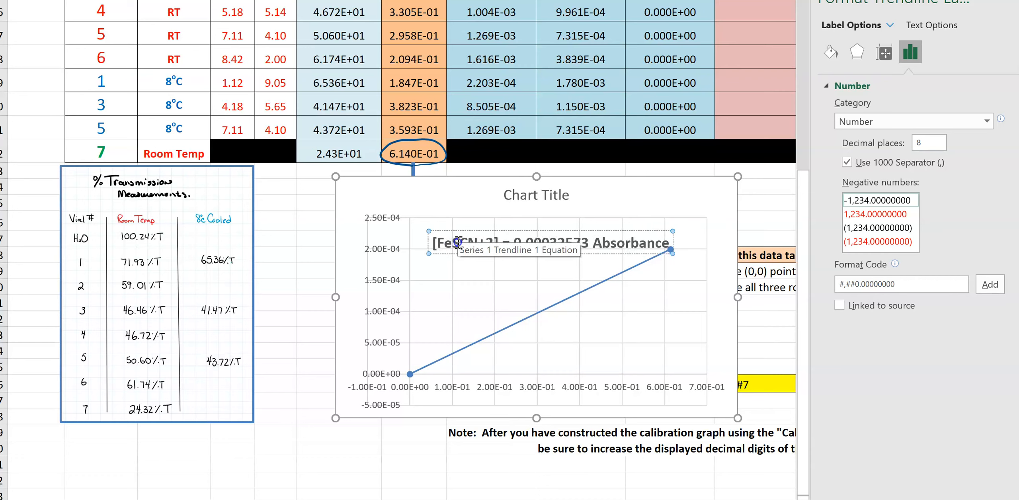
- Shift the equation label off the vertical axis values, and highlight its Absorbance and [FeSCN+2] terms in turn
click(646, 202)
click(453, 240)
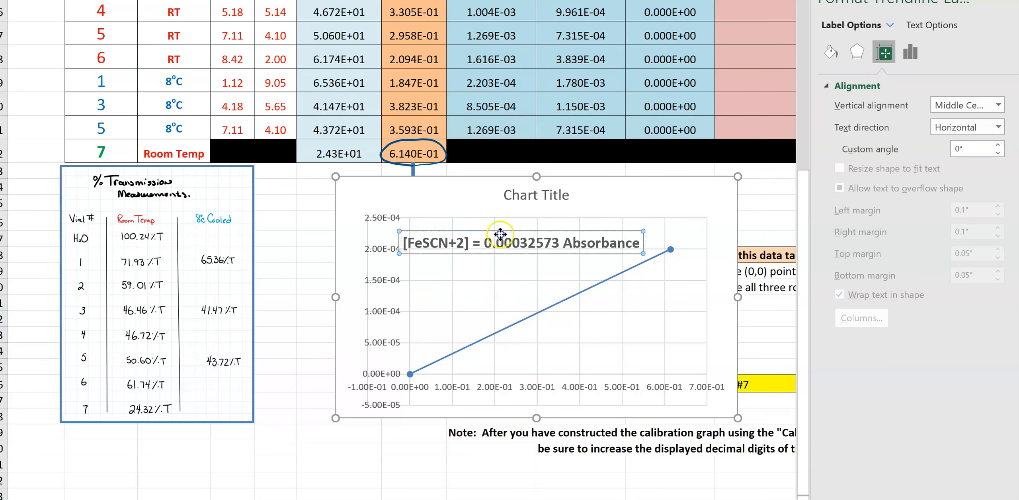
drag(514, 232, 681, 245)
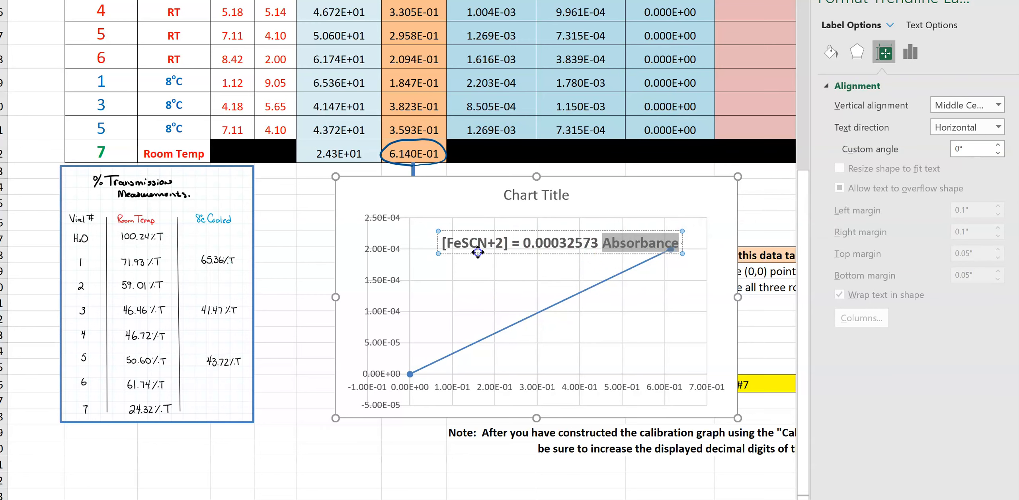
drag(510, 247, 434, 250)
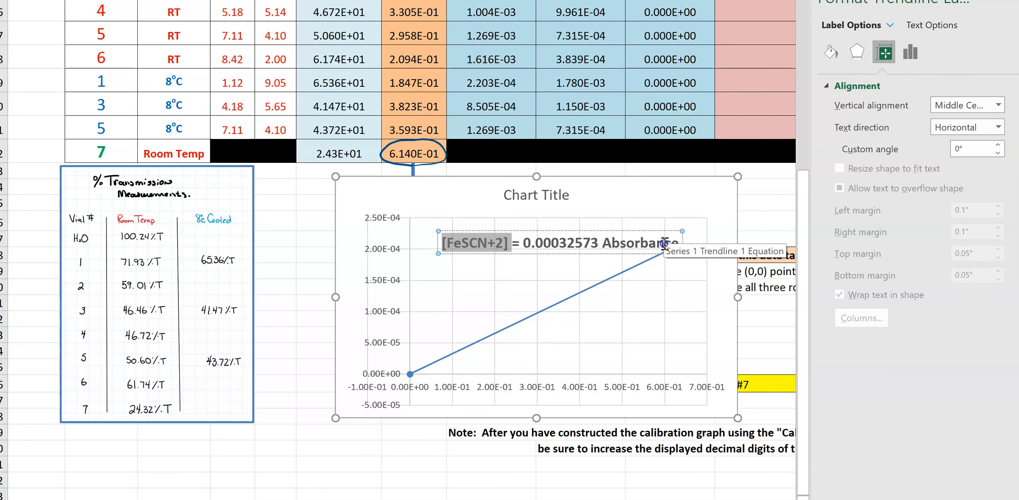
scroll(664, 243, up, 2)
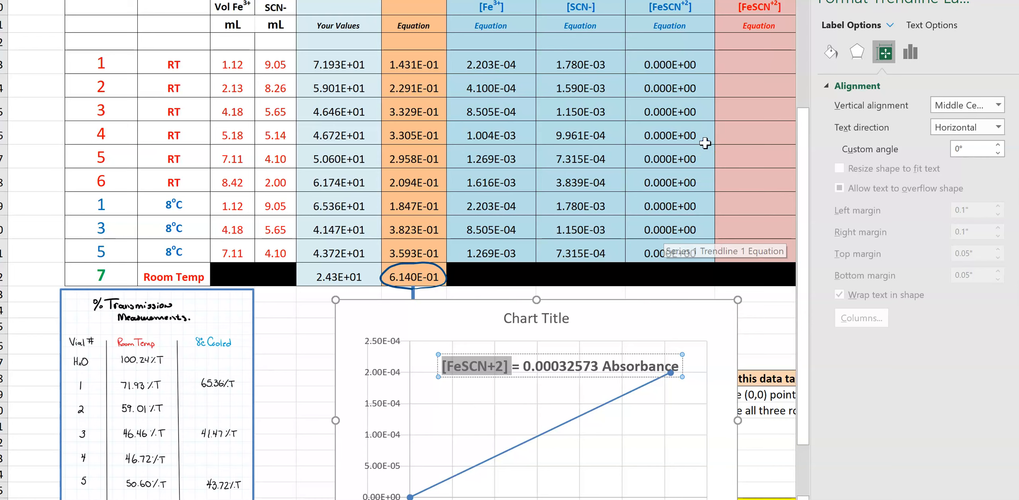
- Calculate Change [FeSCN+2] for vial 1 as =0.00032573*G13, and fill the formula down through the last 8°C vial
scroll(744, 181, up, 4)
scroll(735, 188, down, 2)
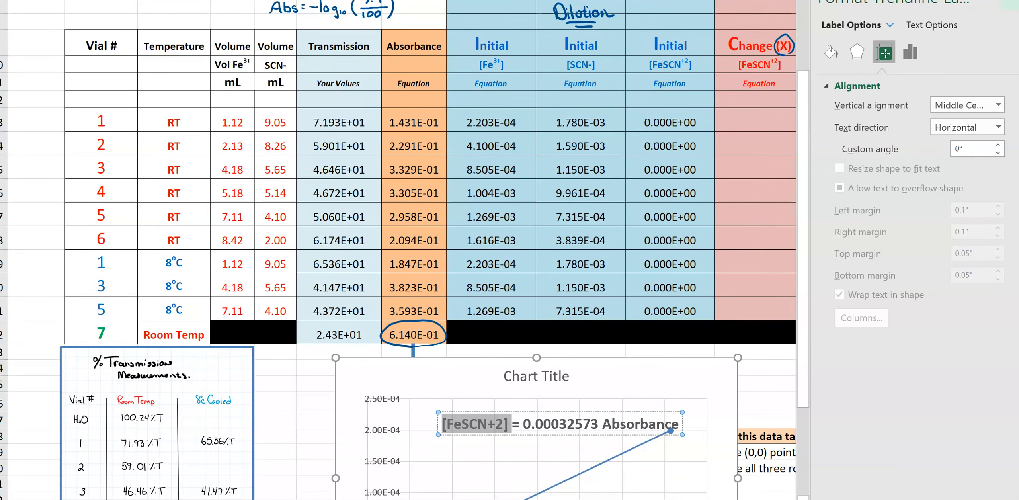
click(1001, 12)
click(750, 126)
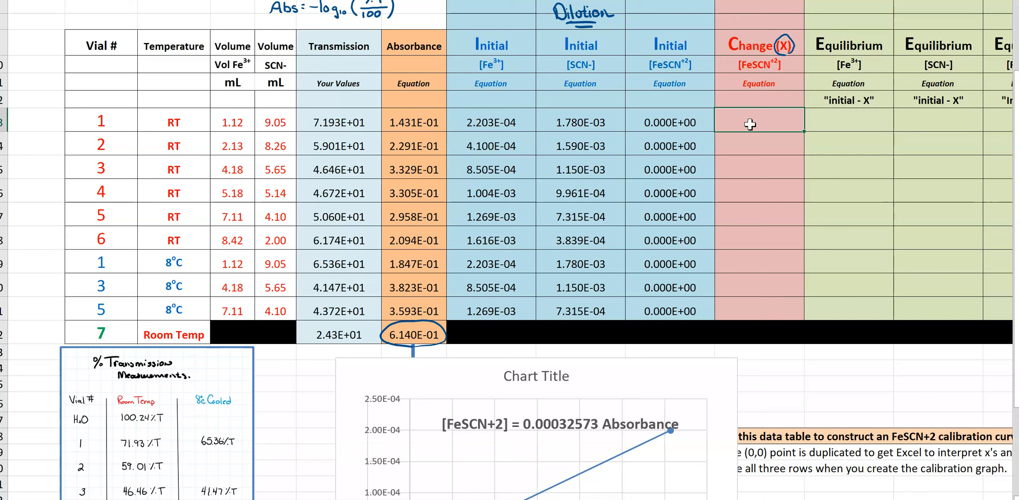
text(=0.00032573*)
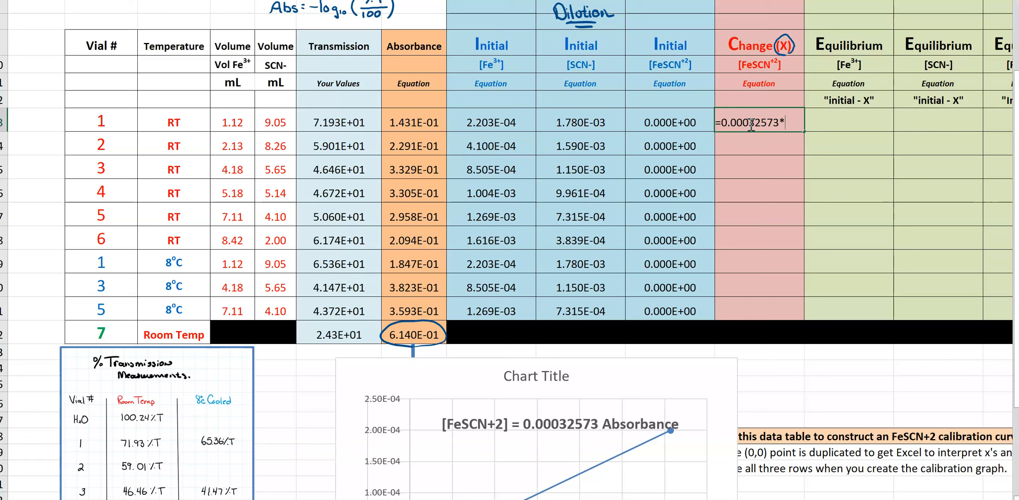
click(411, 121)
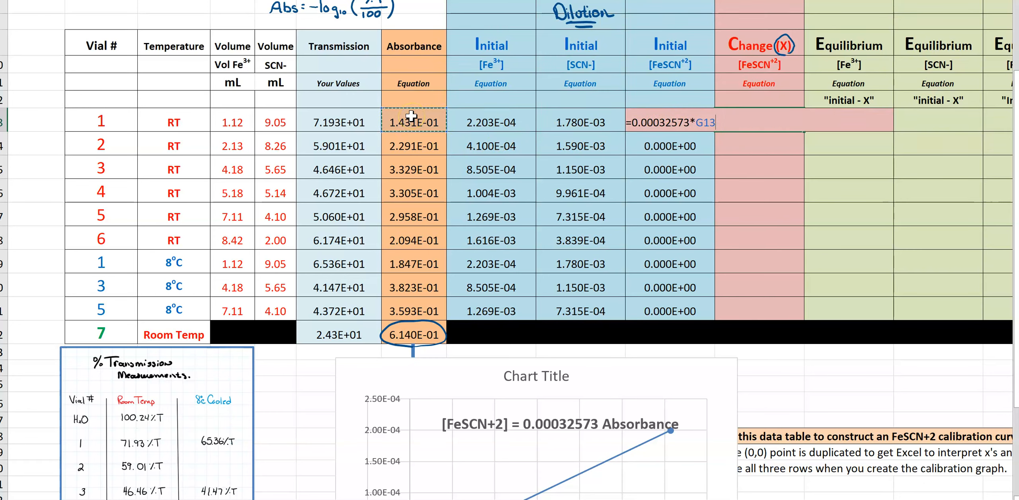
key(Return)
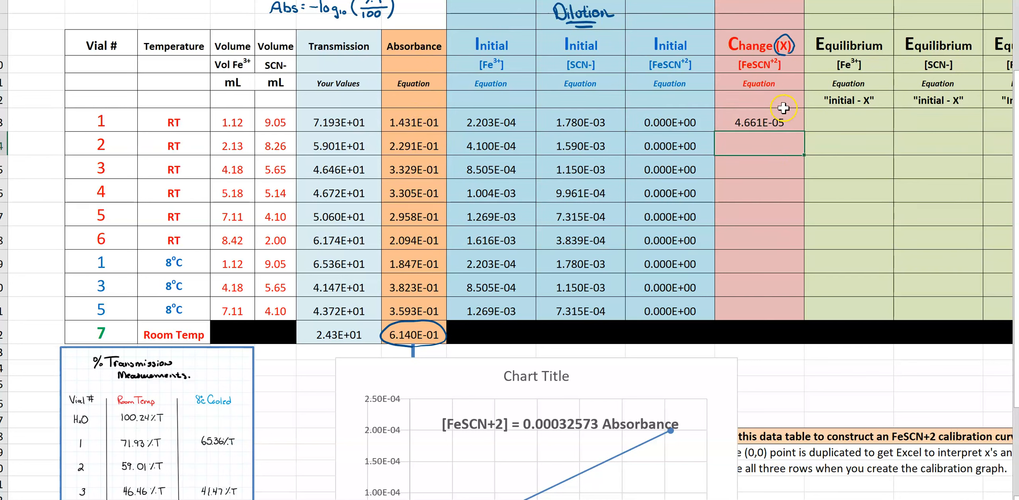
click(776, 123)
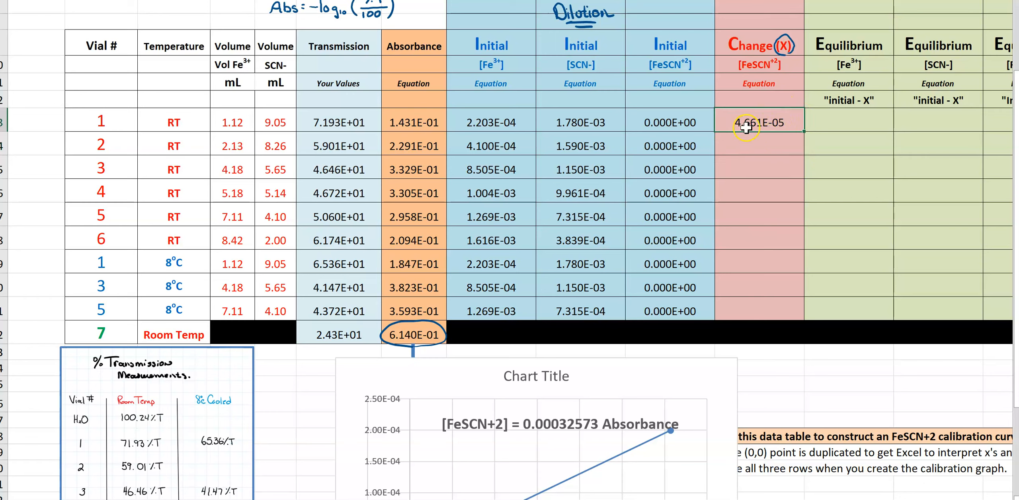
drag(804, 132, 814, 310)
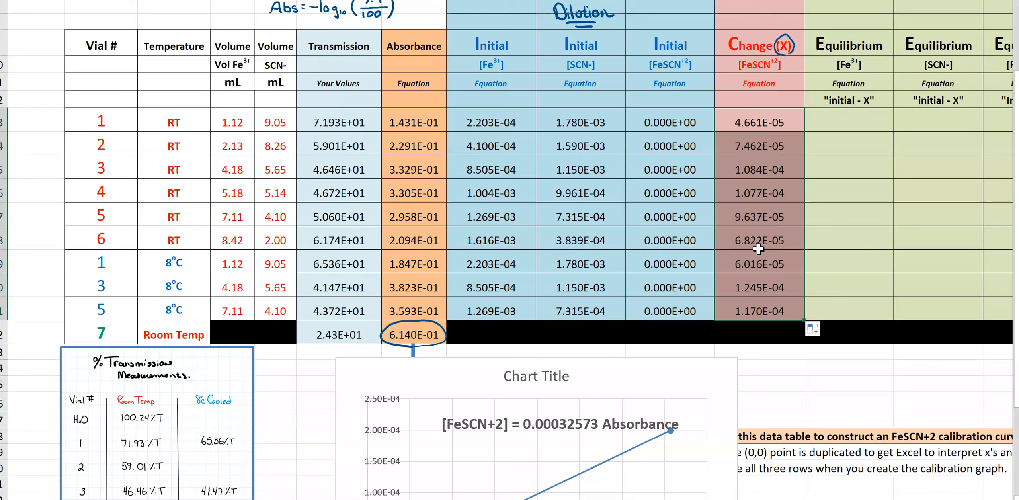
- Select the "initial - X" label under Equilibrium [Fe3+], and circle vial 1's initial [Fe3+] value in ink
click(839, 126)
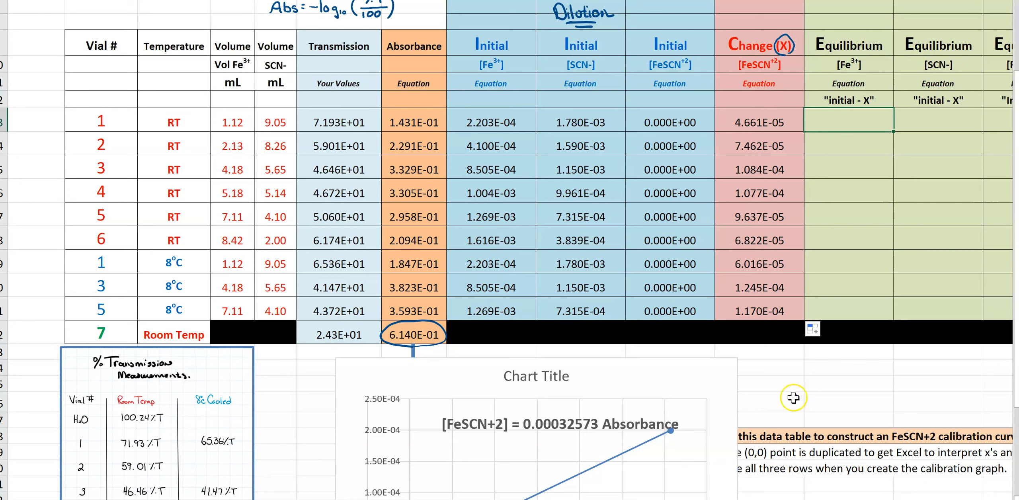
scroll(833, 332, right, 2)
scroll(834, 332, right, 3)
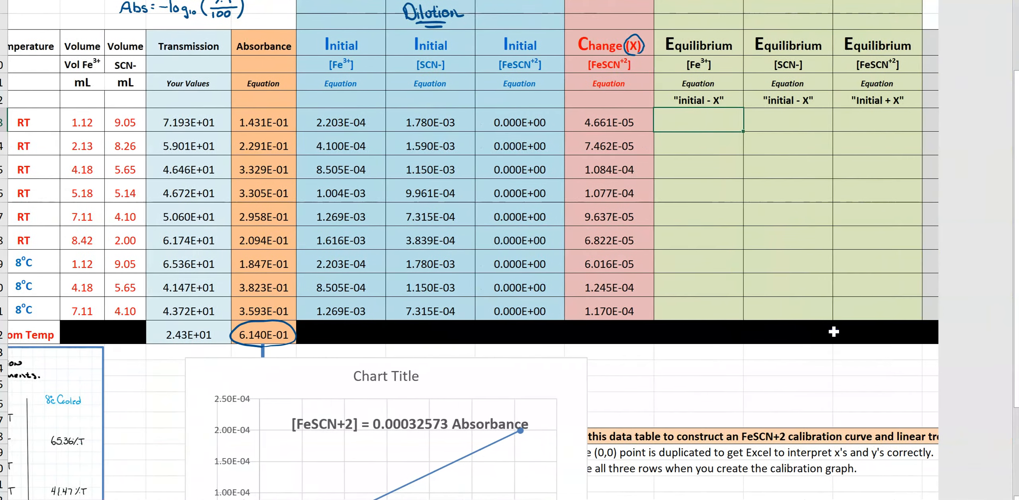
scroll(833, 331, up, 2)
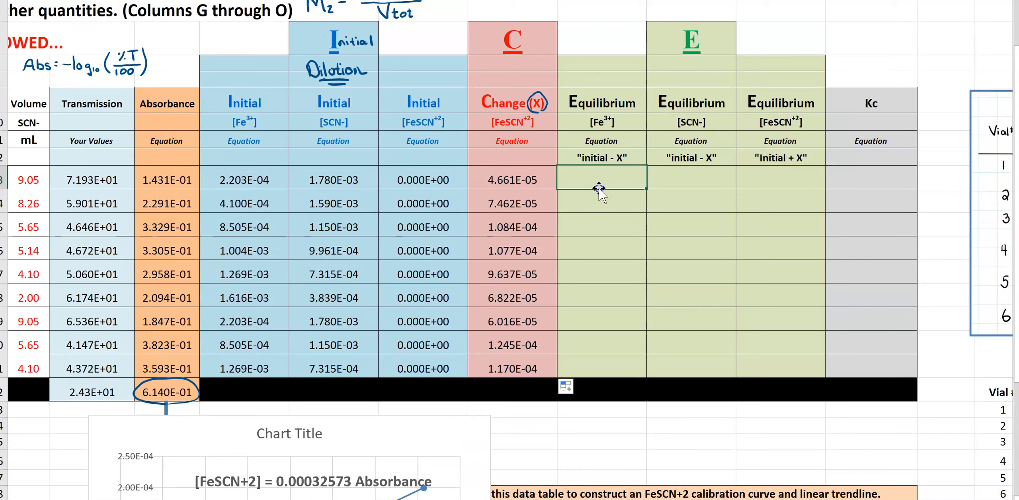
click(603, 157)
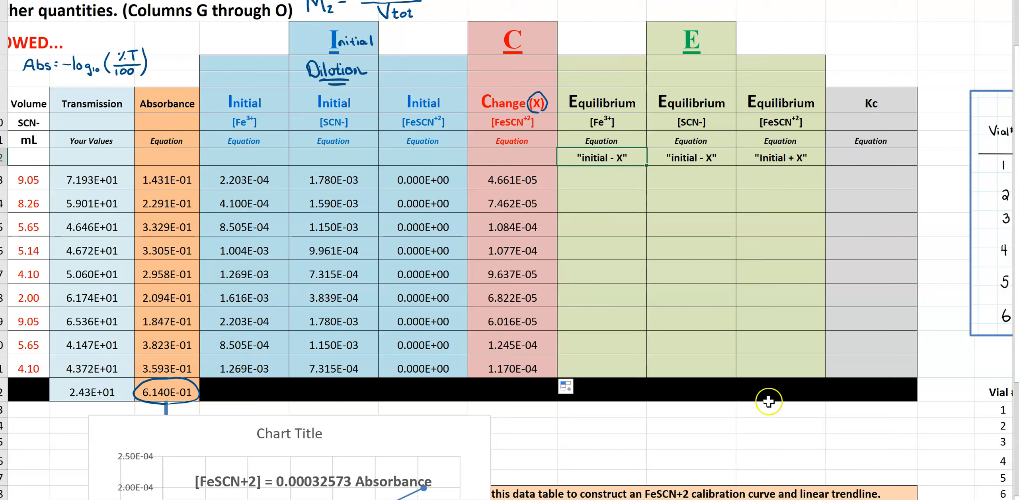
drag(758, 499, 739, 499)
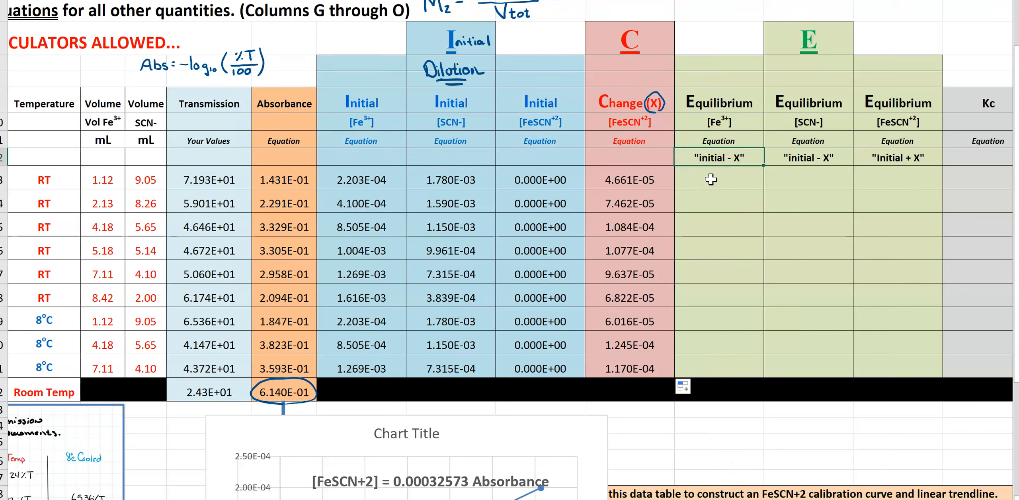
mouse_move(375, 189)
mouse_down()
mouse_move(405, 182)
mouse_move(327, 179)
mouse_move(376, 161)
mouse_up()
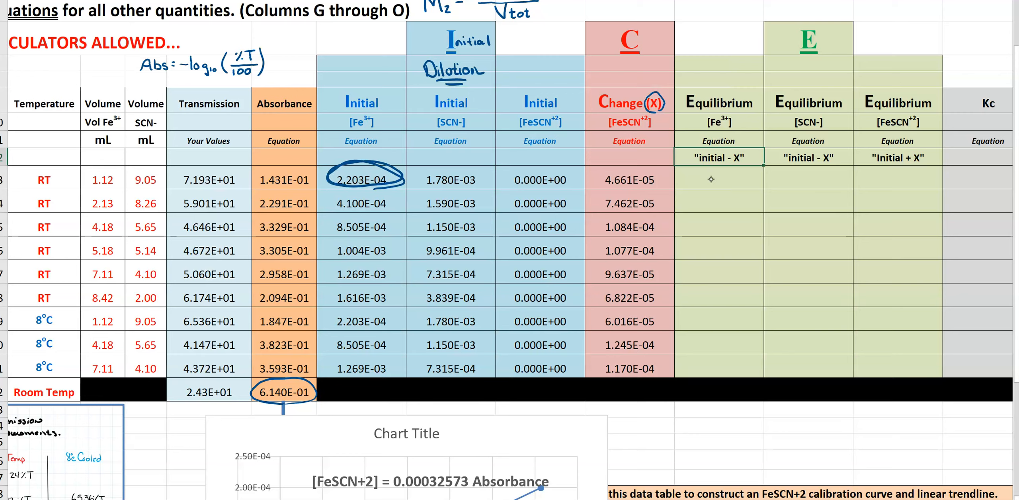